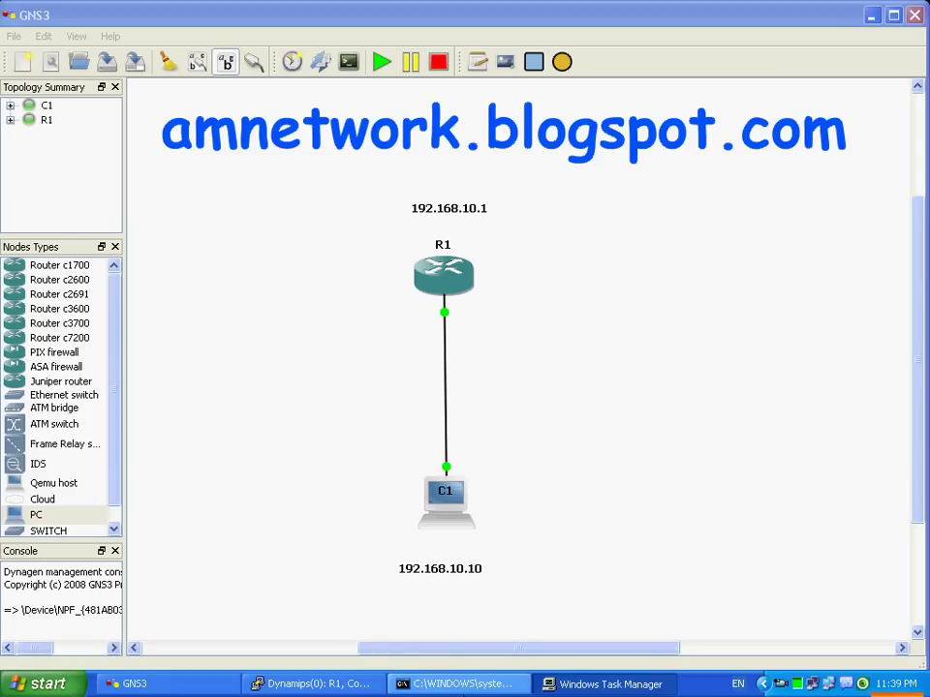
Step: Start a Telnet session to 192.168.10.1 from the Windows command prompt
left_click(474, 684)
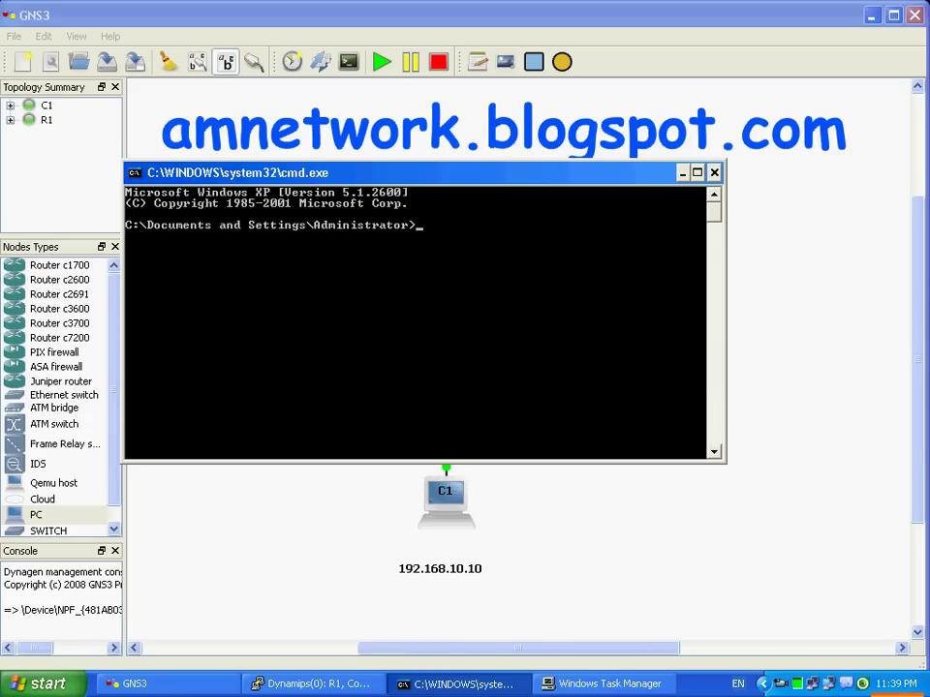
type("telnet 192.168.10.1")
key("Return")
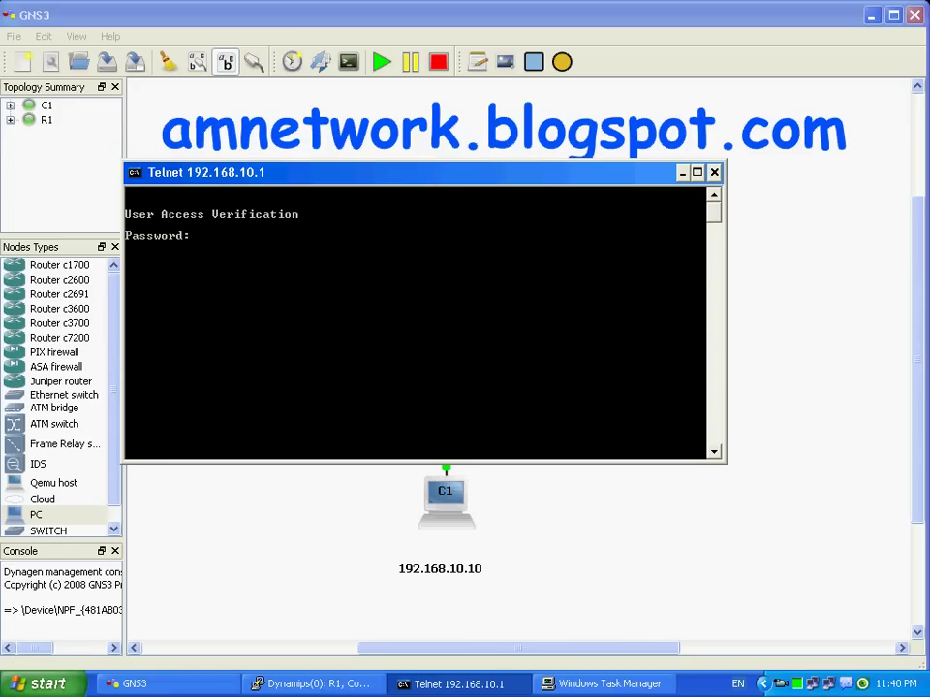
Step: Try to log in to the router by answering the Telnet password prompt three times
key("Return")
key("Return")
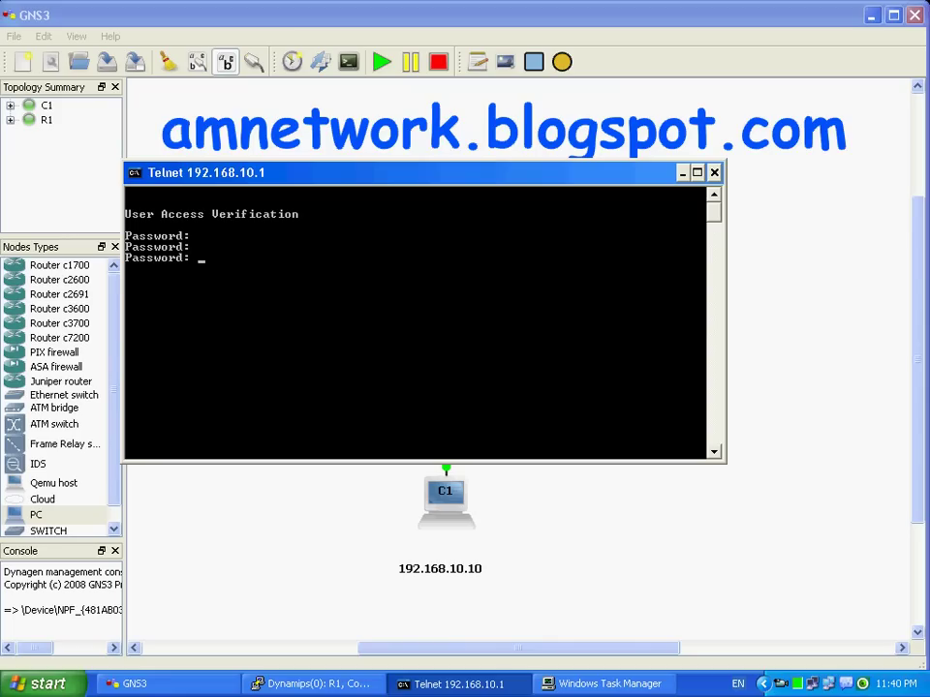
key("Return")
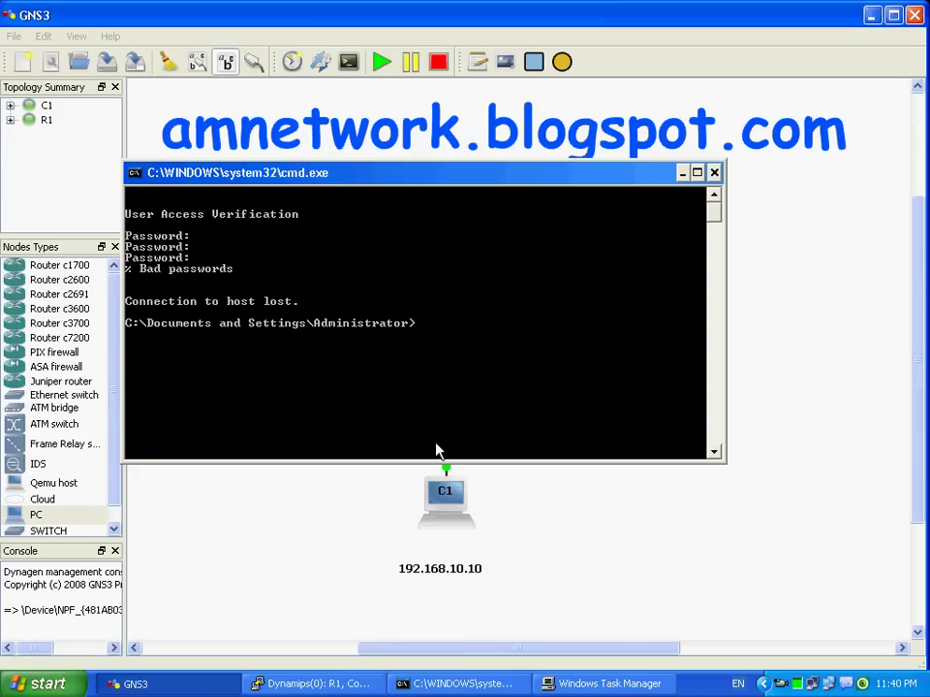
Step: Switch back to GNS3 and open the advanced settings in router R1's node configuration
left_click(438, 471)
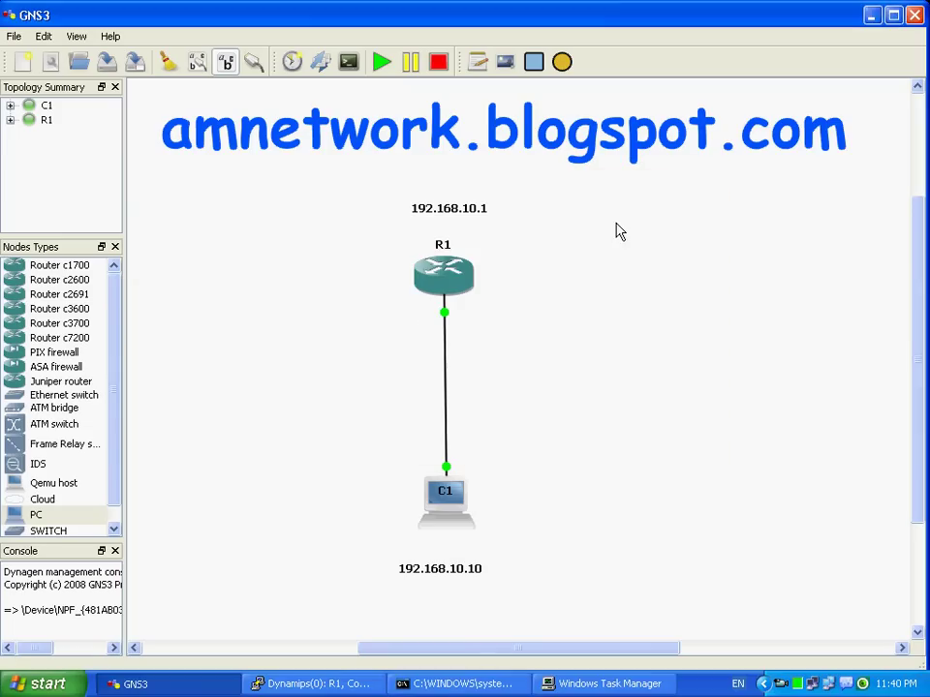
double_click(444, 281)
left_click(174, 99)
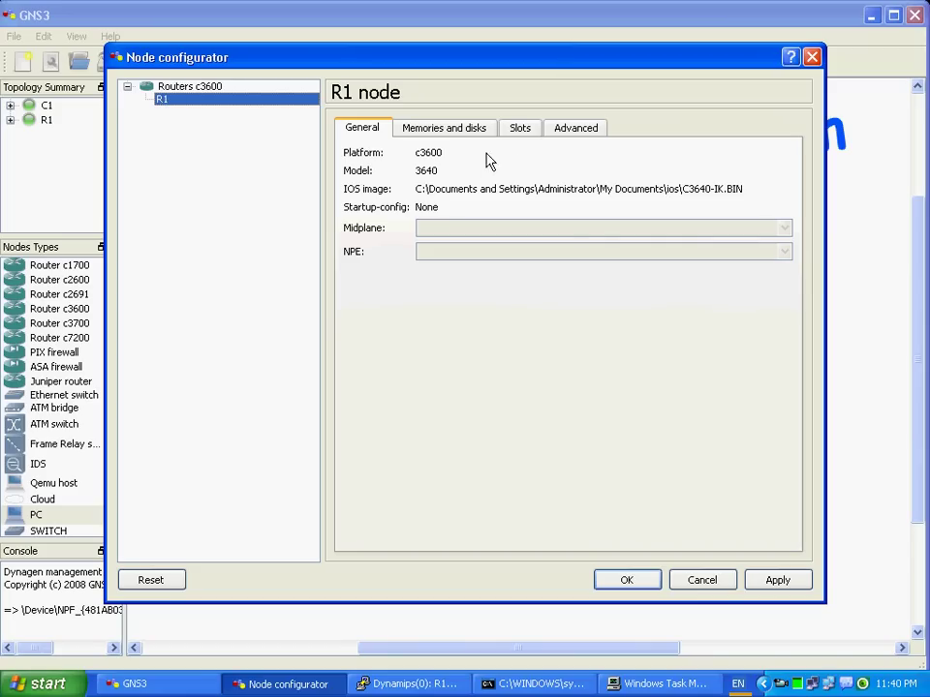
left_click(569, 135)
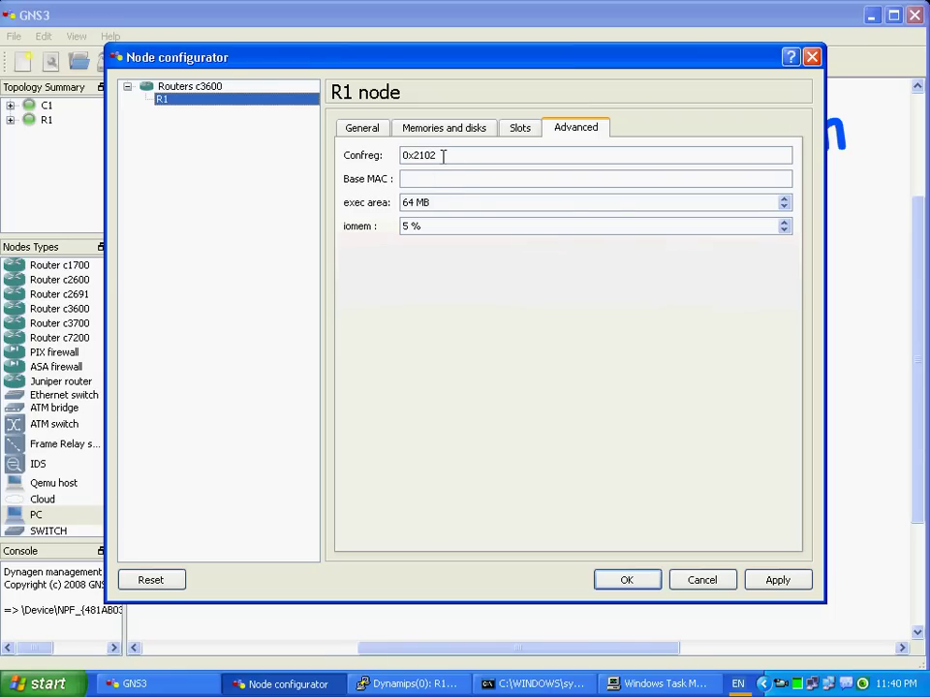
Step: Add 0x102 after the existing configuration register value of R1
left_click_drag(405, 150, 414, 155)
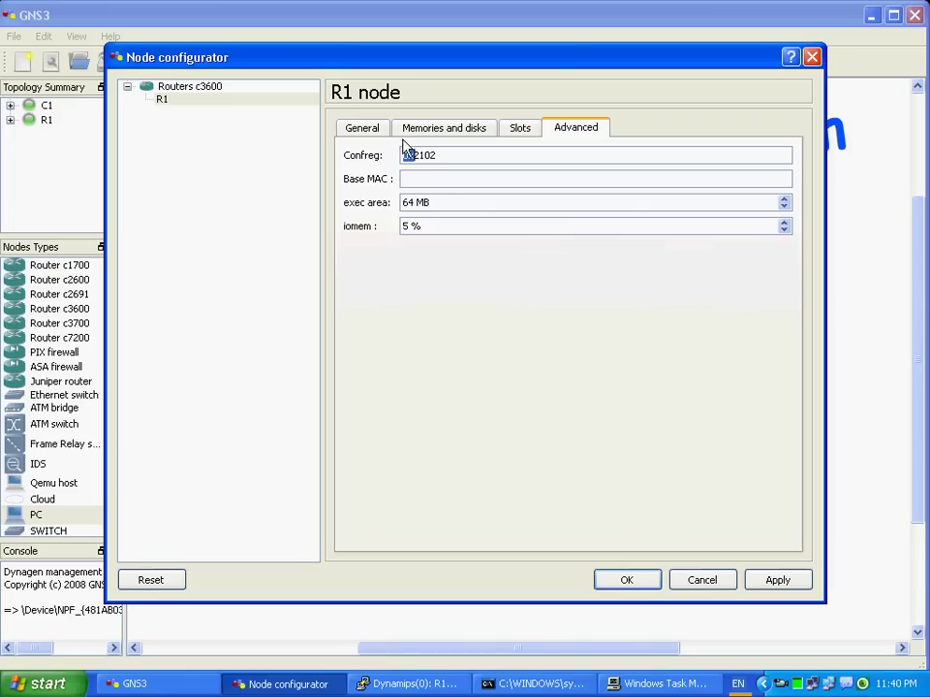
left_click(419, 155)
type("0x102")
Step: Switch to R1's PuTTY console and log in with the console password
left_click(441, 675)
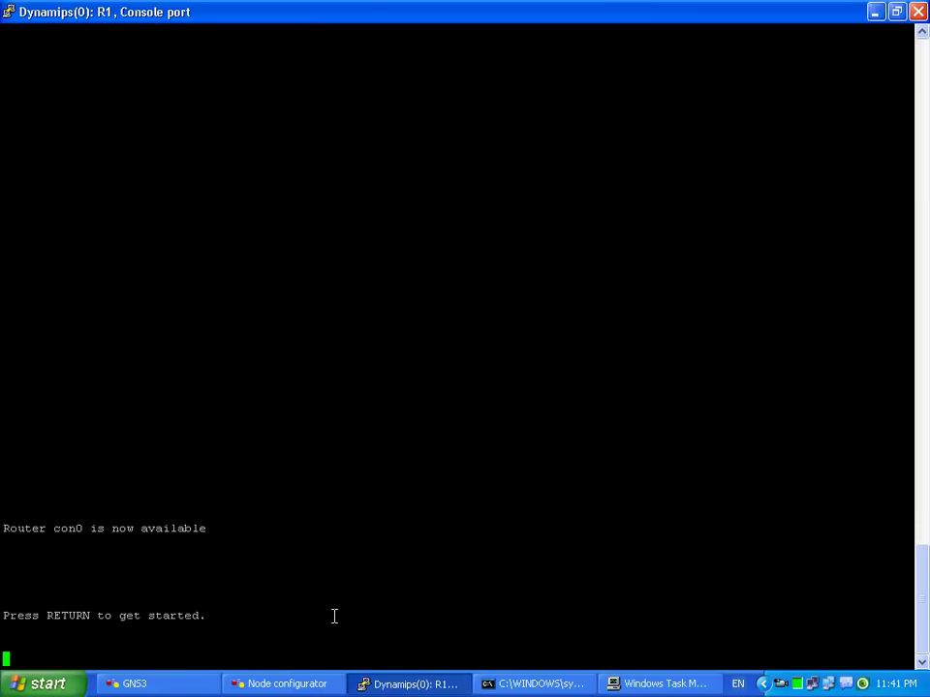
key("Return")
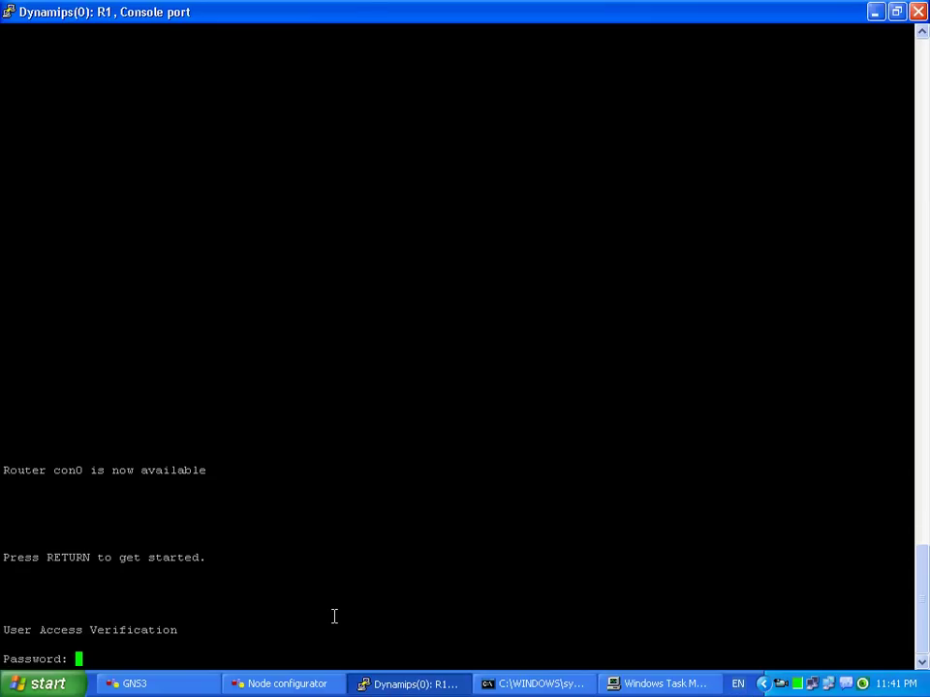
key("Return")
Step: Run show version on the router and page through its output to examine the configuration register
type("er>en")
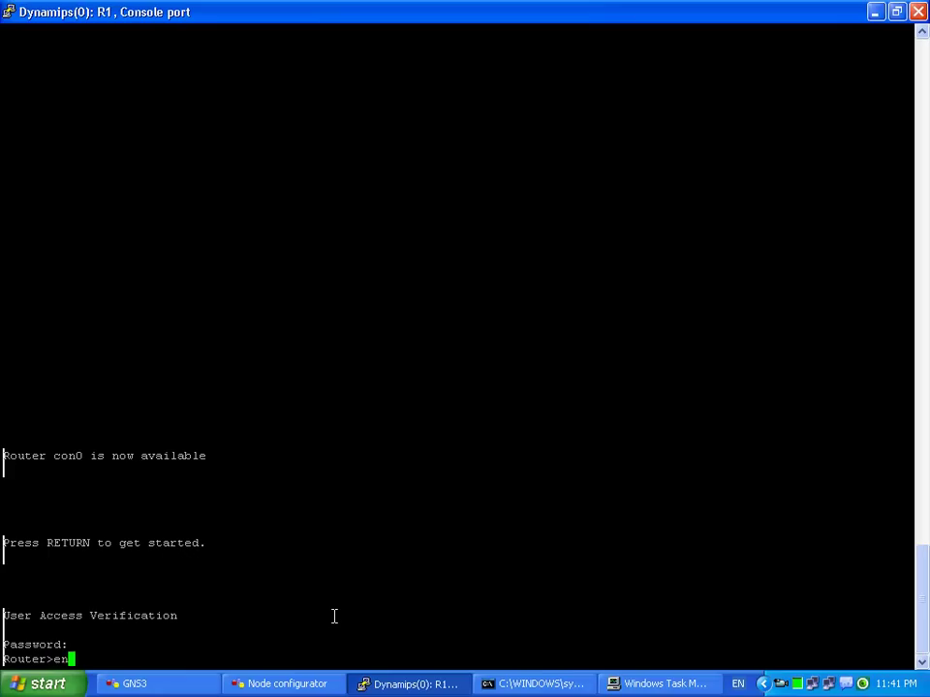
key("BackSpace")
type("show ver")
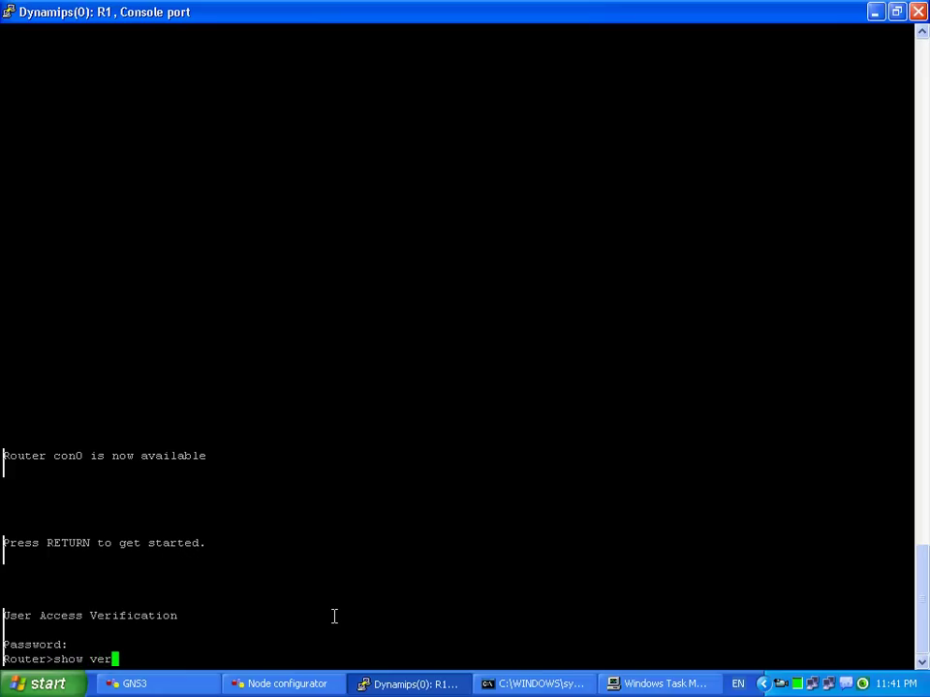
key("Tab")
key("Return")
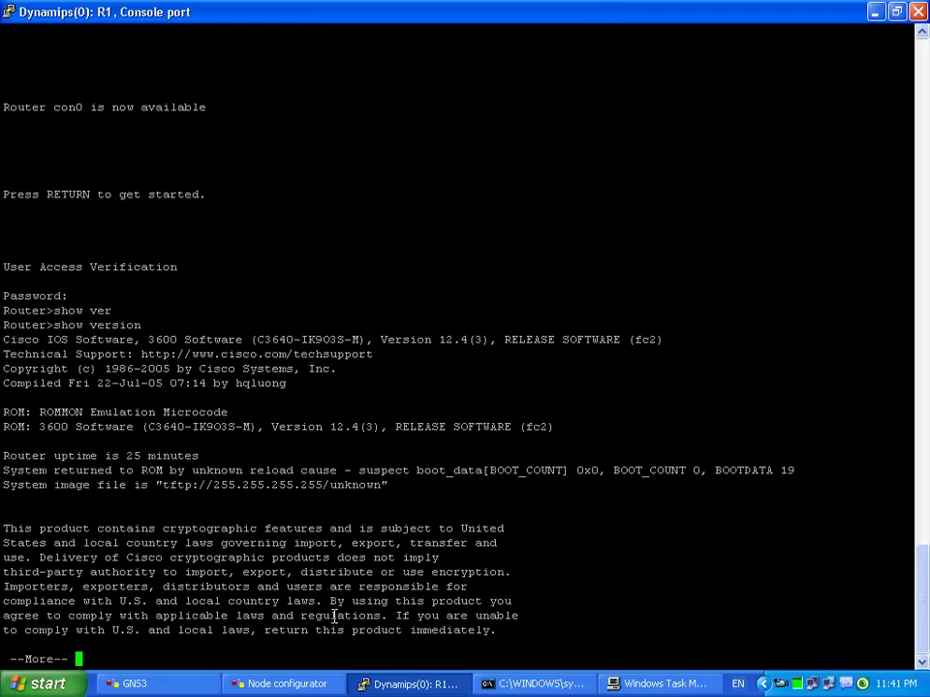
key("Return")
key("Return")
key("Return")
key("Return")
key("Return")
key("Return")
key("Return")
key("Return")
key("Return")
key("Return")
key("Return")
key("Return")
key("Return")
key("Return")
key("Return")
key("Return")
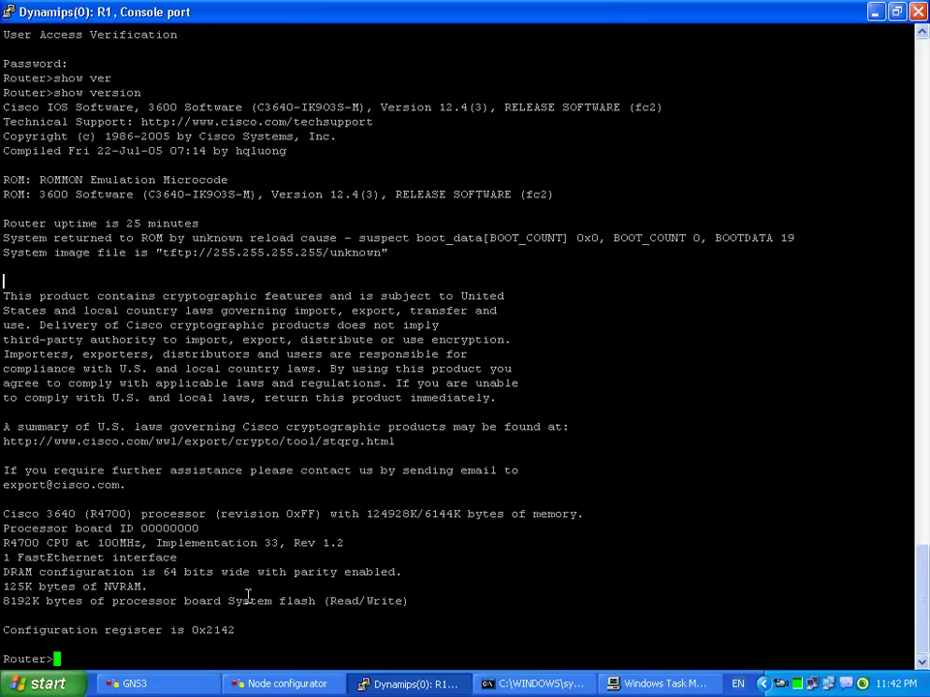
Step: Open the Boson Config Register Calculator and examine what register value 0x2102 means
key("super")
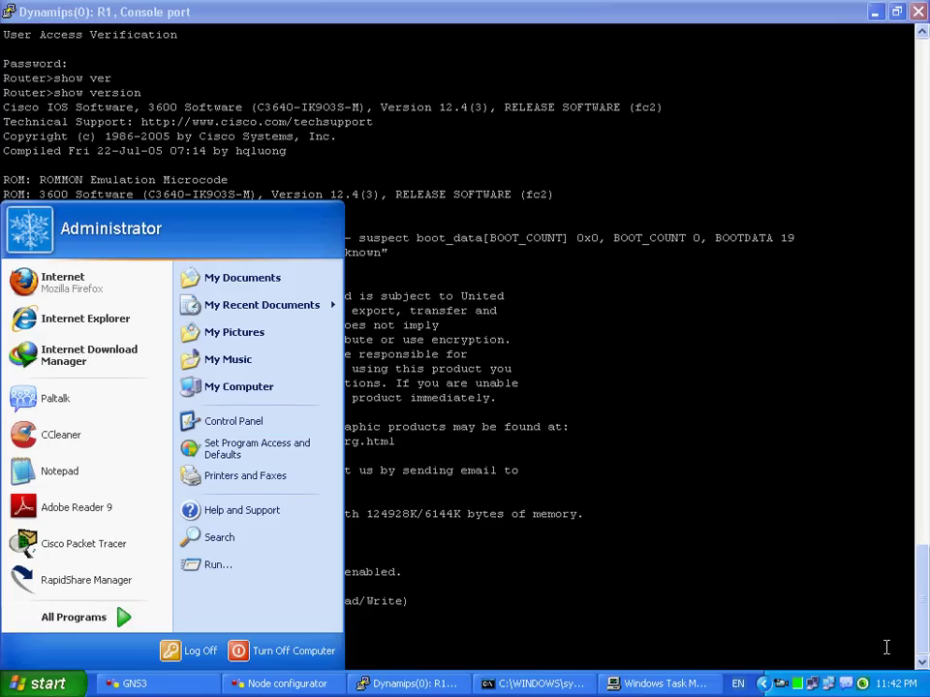
left_click(783, 686)
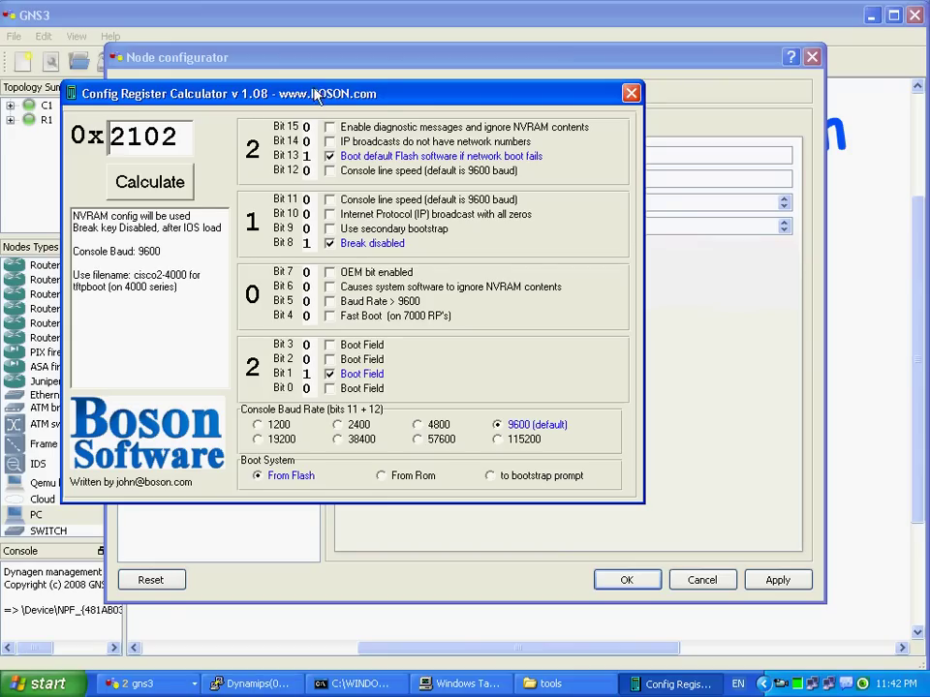
left_click_drag(376, 97, 418, 104)
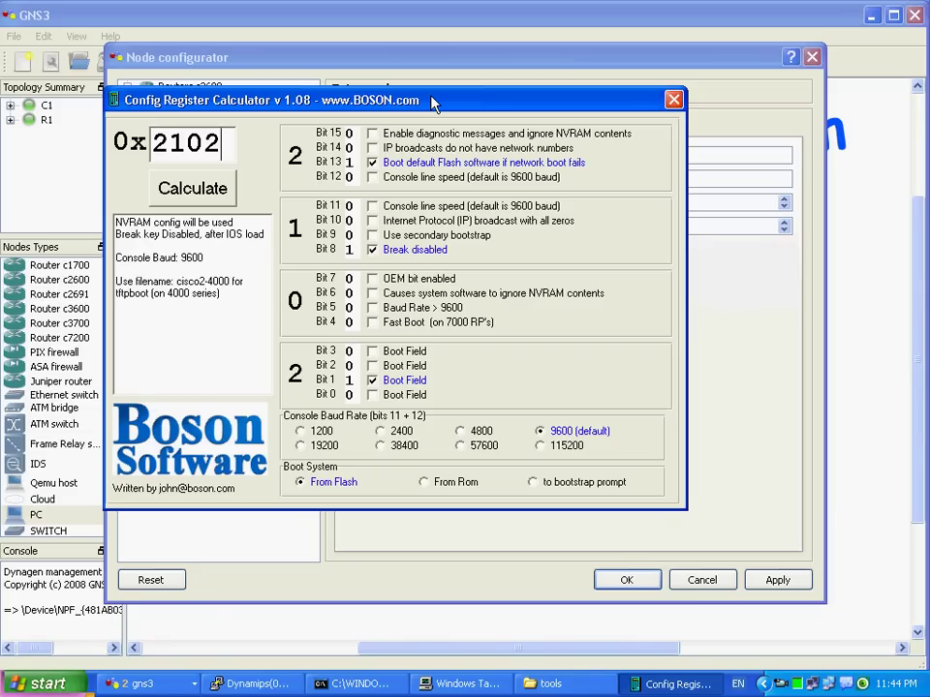
Step: Calculate the meaning of register value 0x2142 in the Config Register Calculator
key("BackSpace")
key("BackSpace")
key("BackSpace")
key("BackSpace")
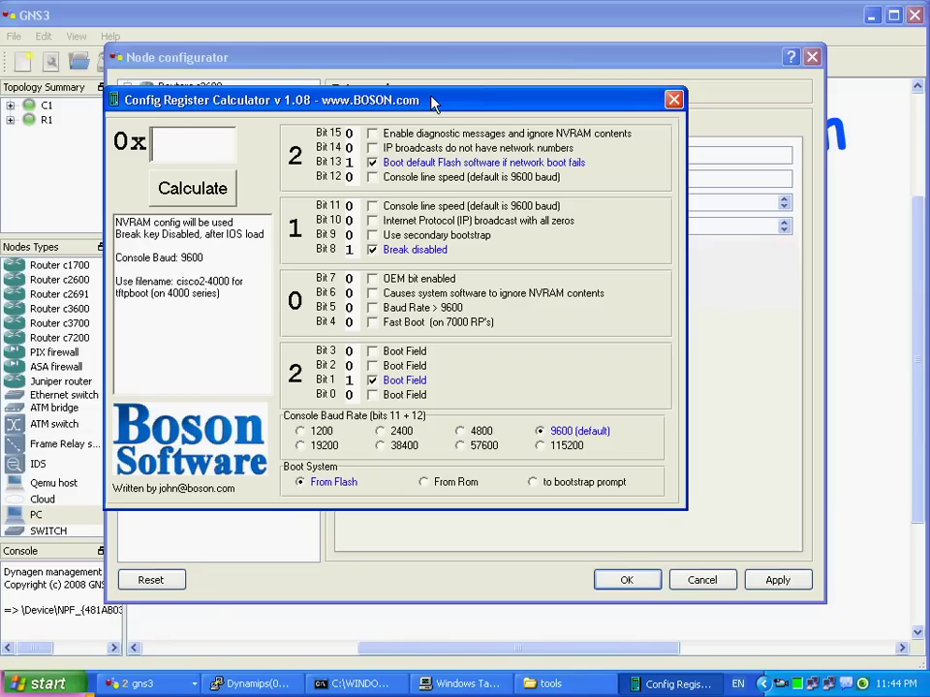
type("214")
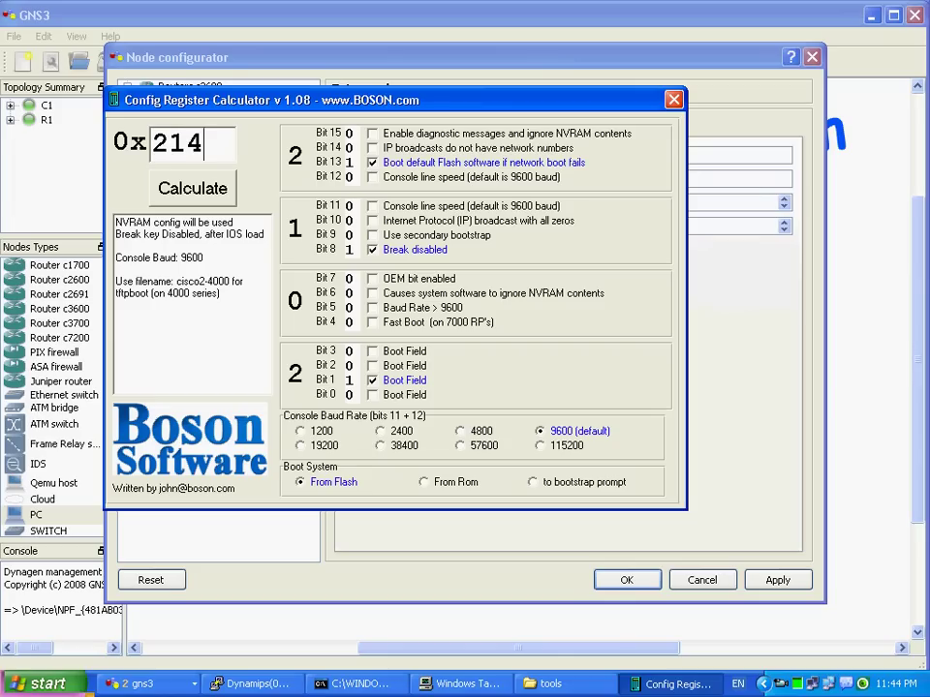
type("2")
left_click(221, 193)
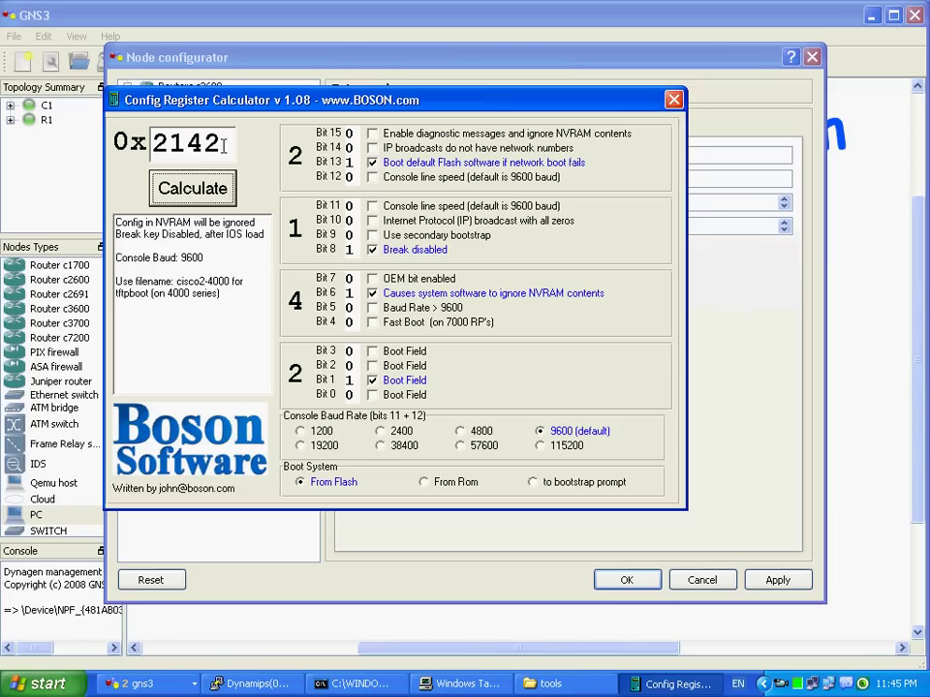
Step: Copy the value 2142 from the Config Register Calculator and close the calculator
double_click(224, 145)
right_click(187, 145)
left_click(203, 194)
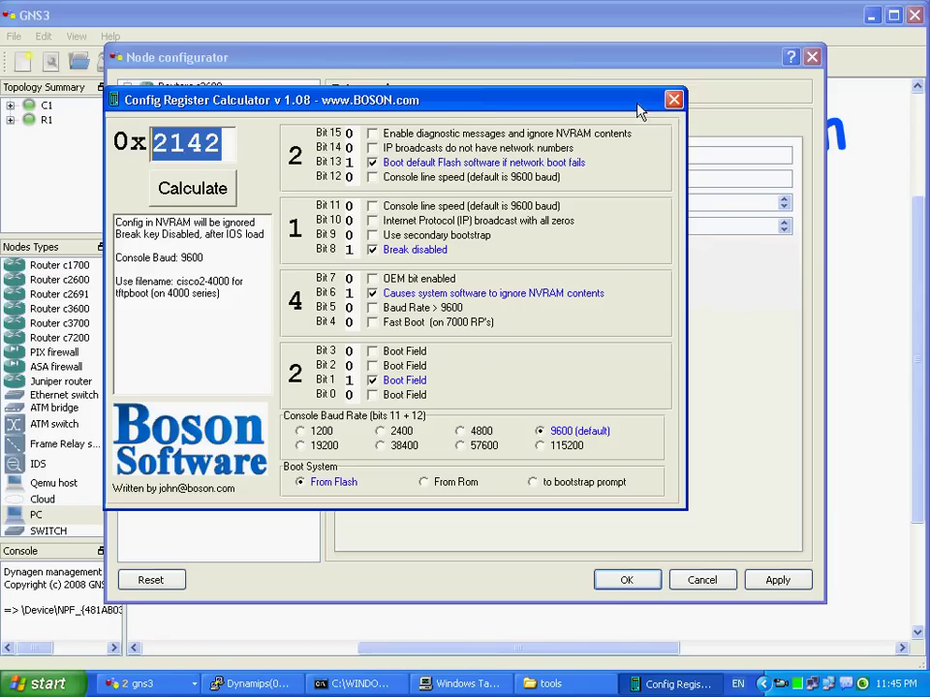
left_click(673, 100)
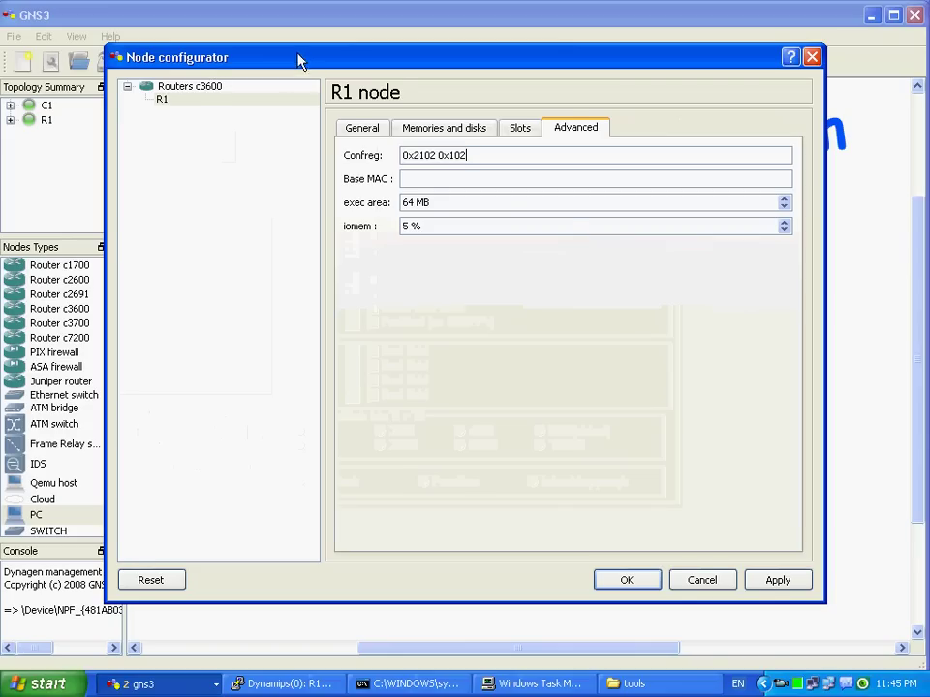
Step: Set R1's Confreg value to 0x2142 using the copied number
left_click_drag(298, 61, 311, 72)
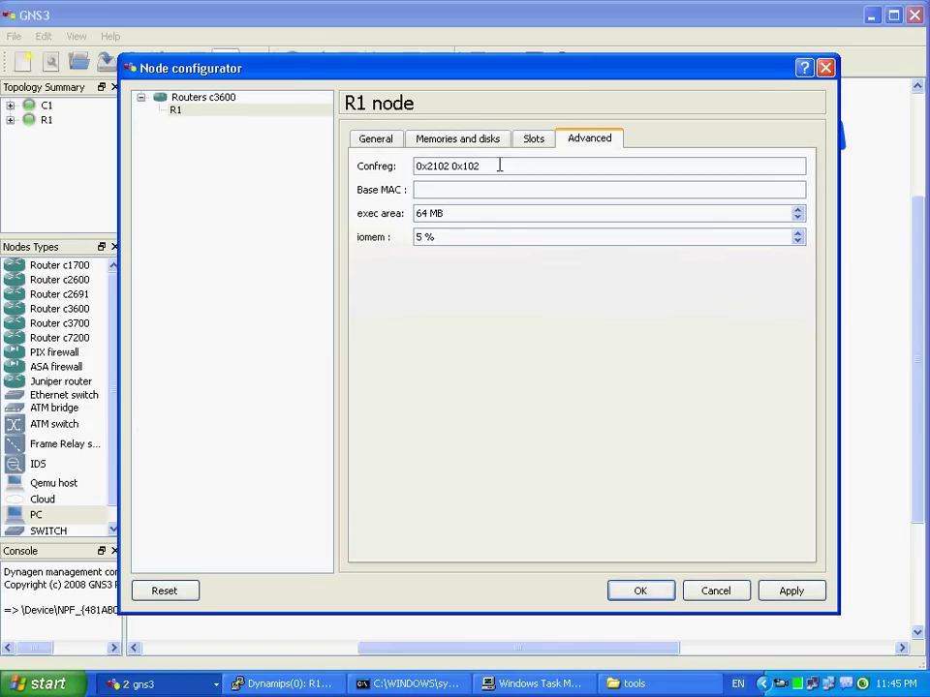
left_click_drag(500, 166, 432, 160)
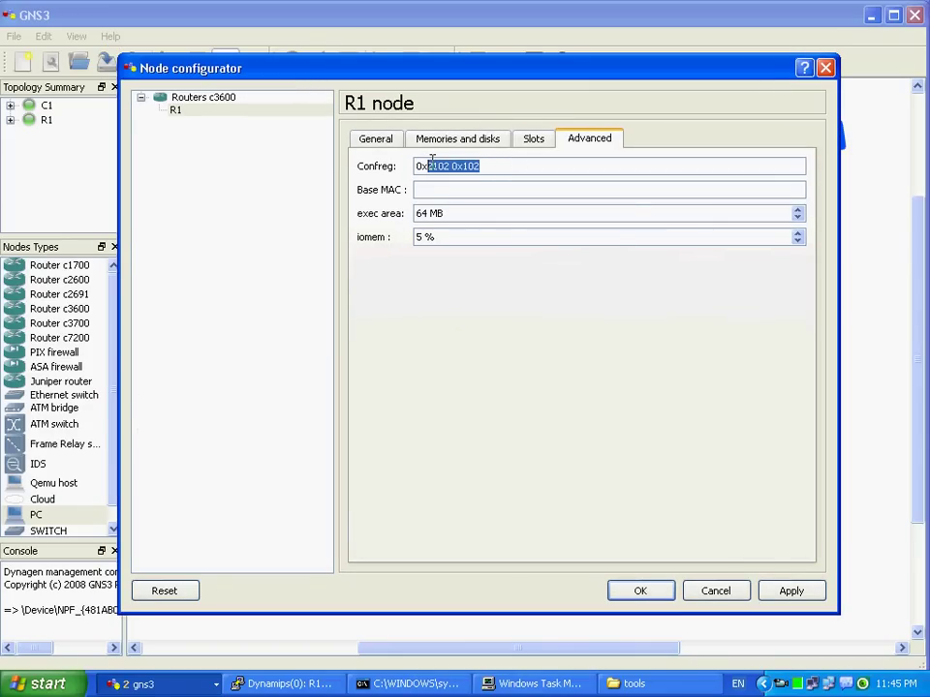
right_click(443, 167)
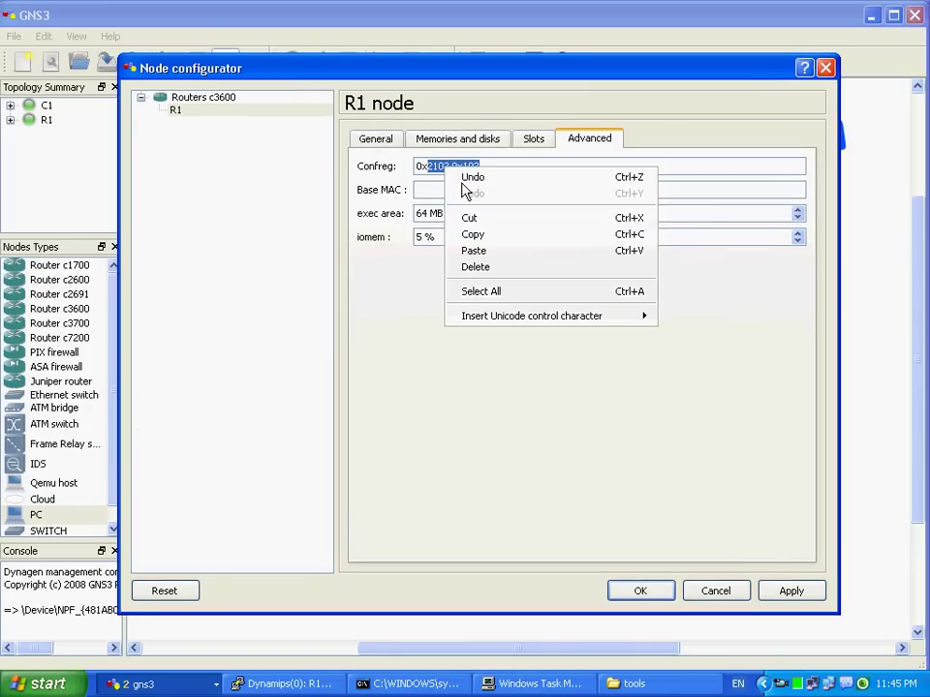
left_click(488, 257)
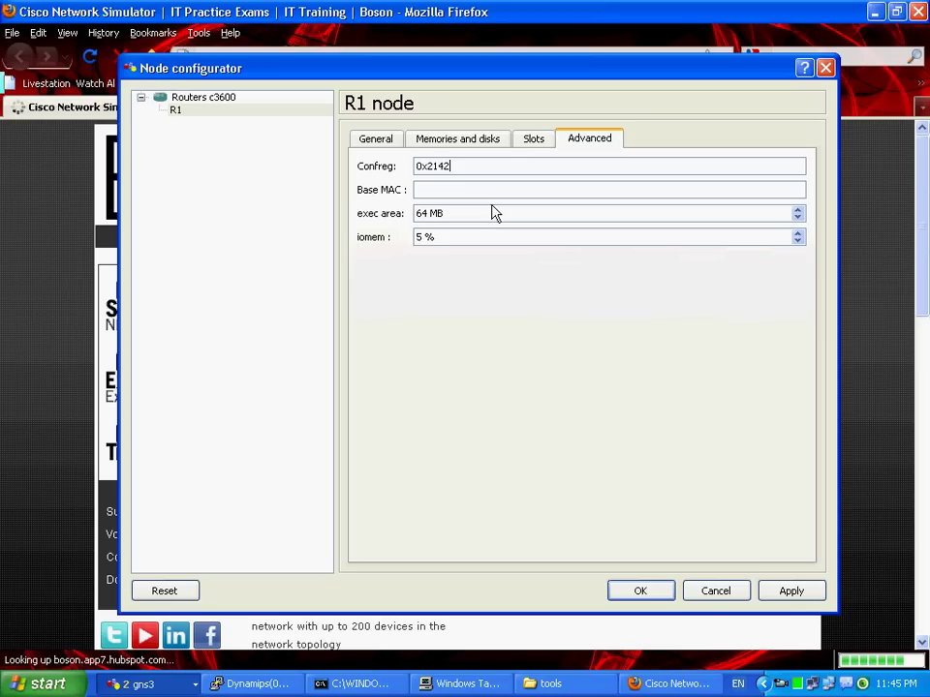
Step: Close the Boson website in Firefox and confirm R1's node configuration
left_click(919, 13)
left_click(918, 13)
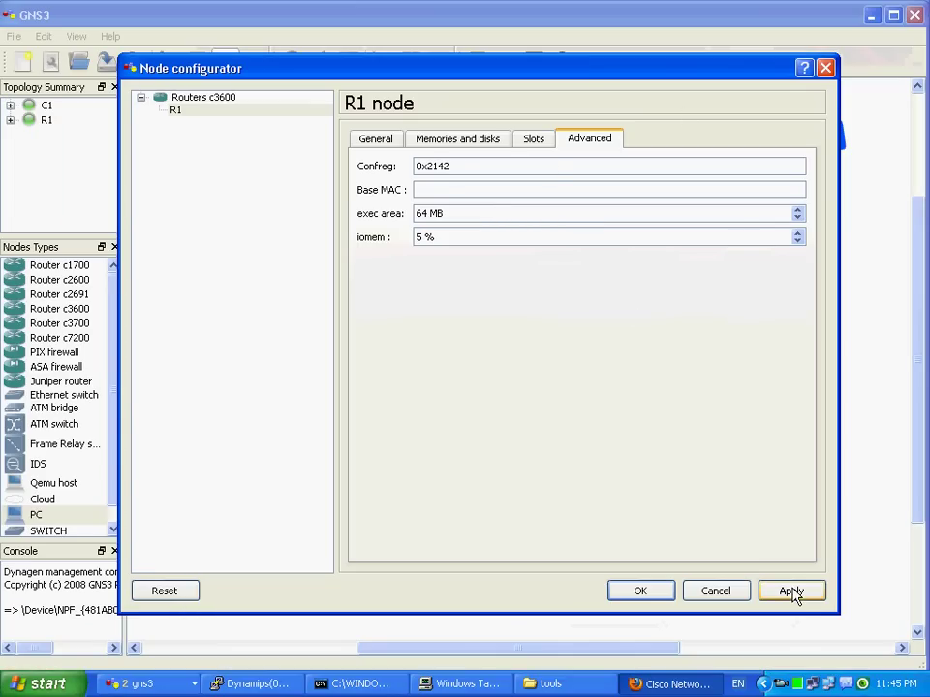
left_click(655, 598)
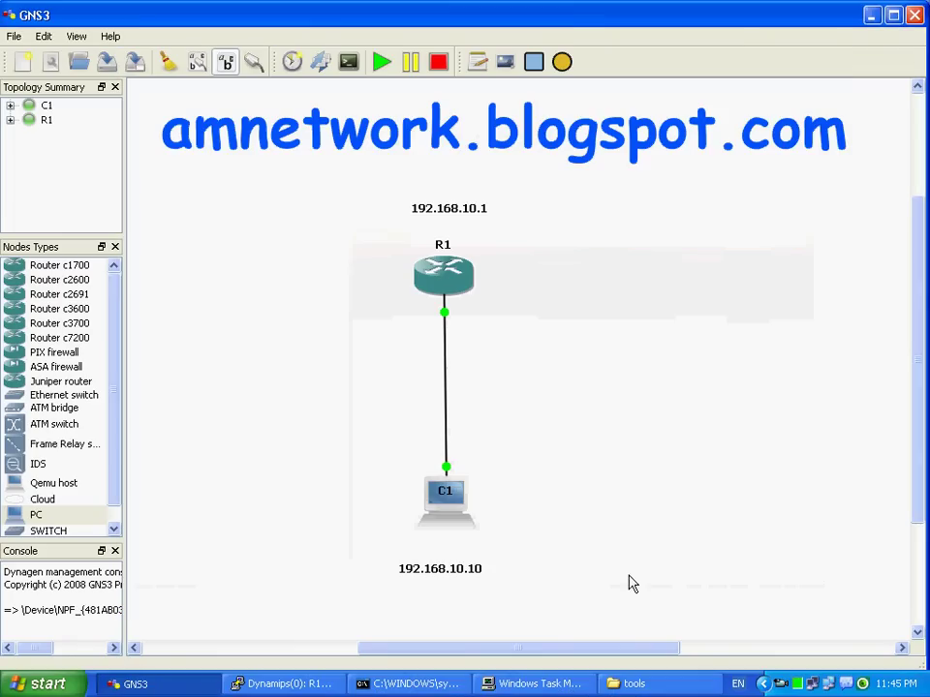
Step: Reload router R1 from the topology and open its console in a maximized window
right_click(453, 280)
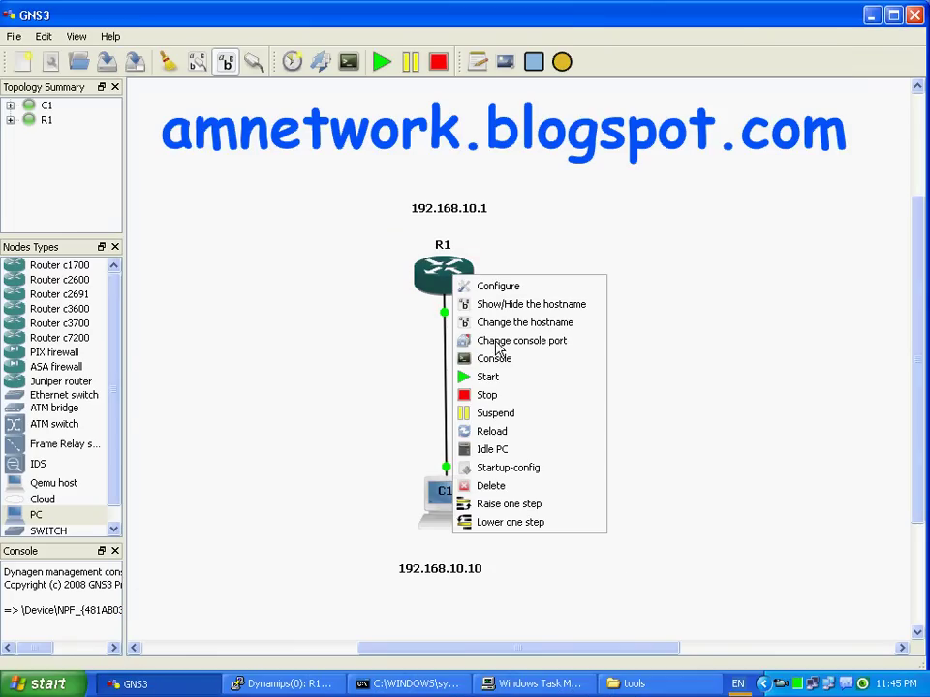
left_click(522, 436)
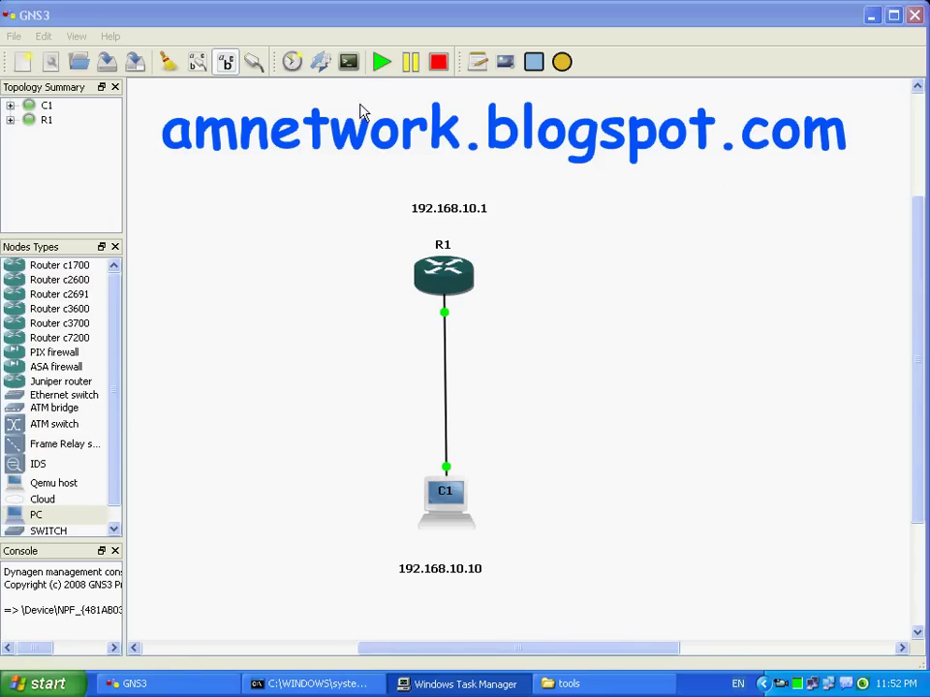
left_click(350, 63)
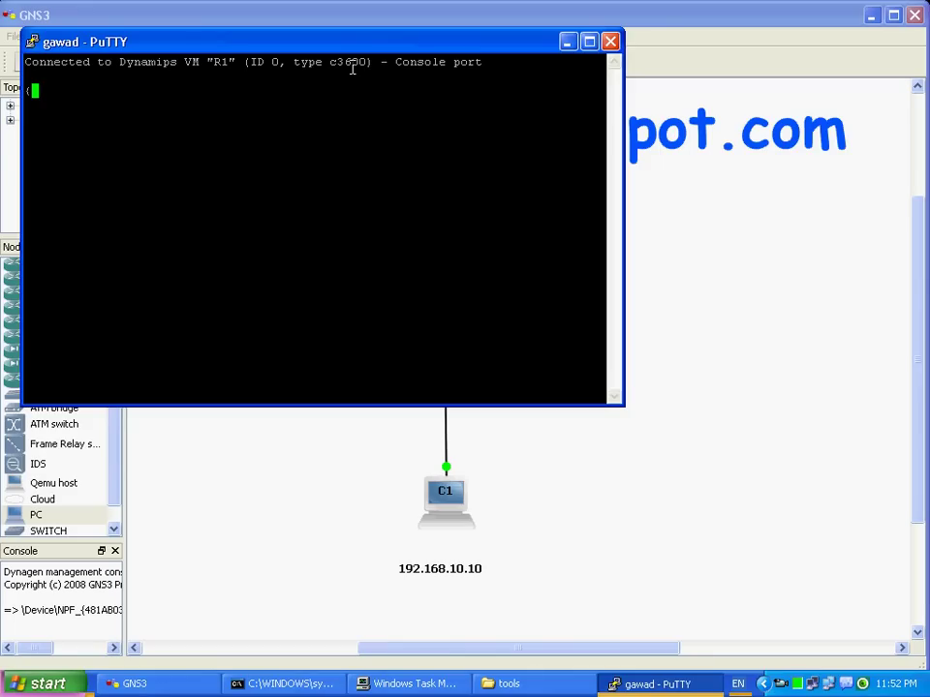
left_click(589, 43)
Step: Decline the initial configuration dialog with no and continue to the router's user prompt
key("Return")
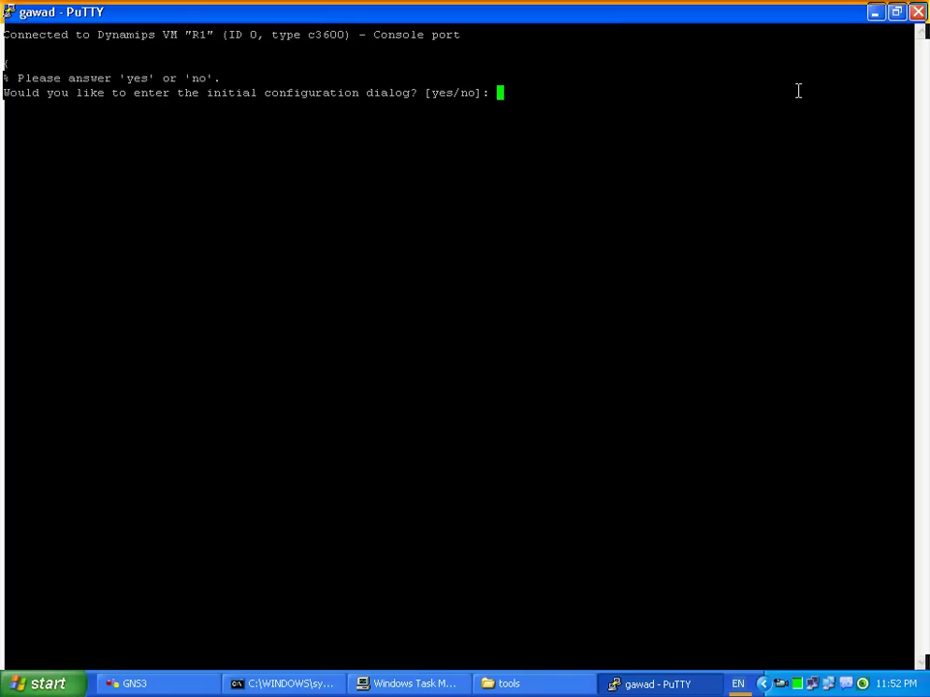
type("no")
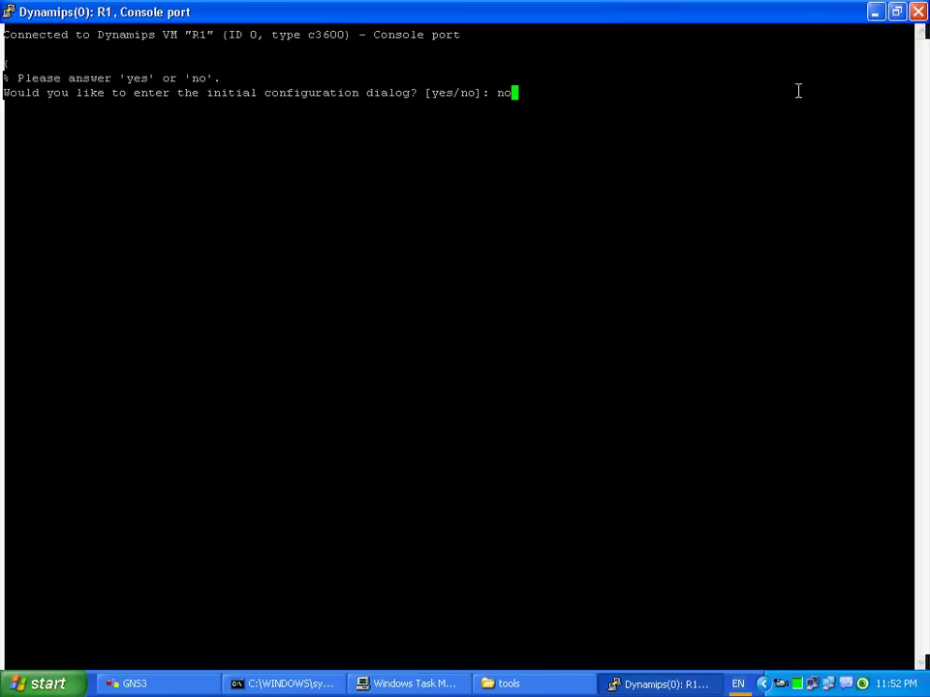
key("Return")
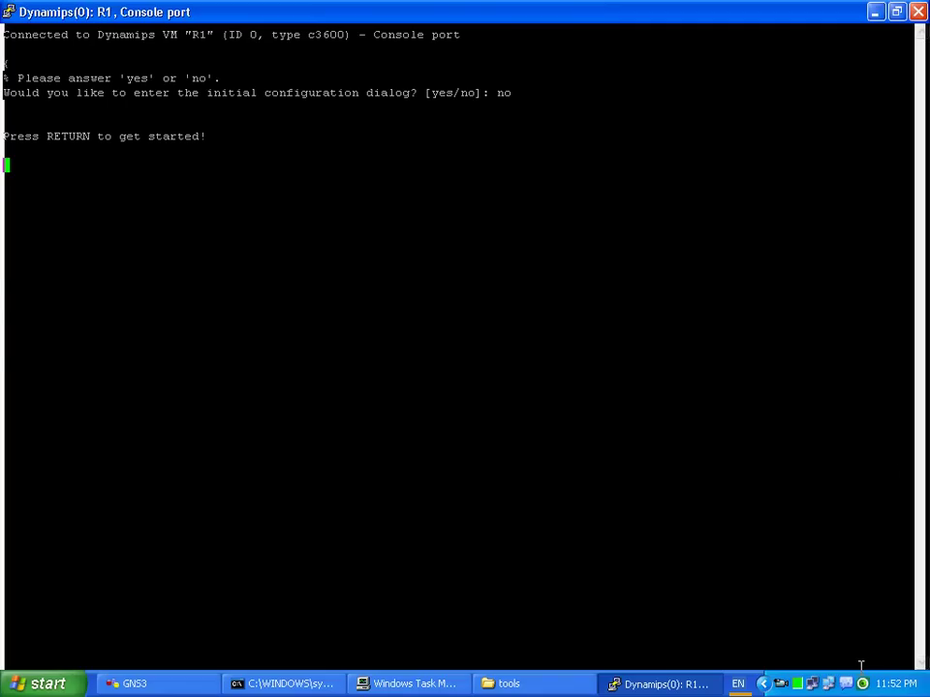
key("Return")
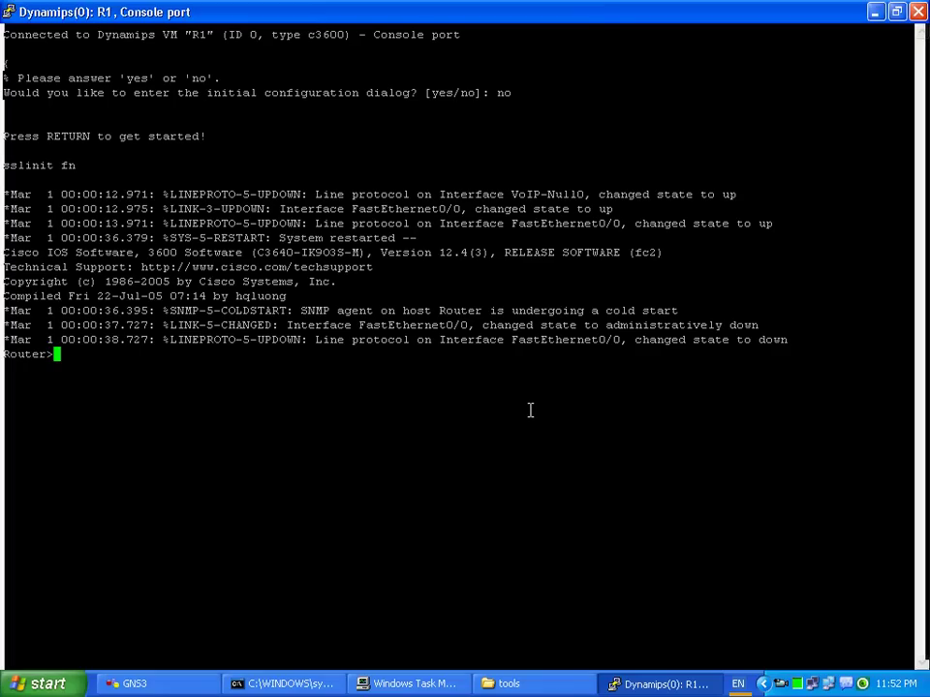
Step: Enter privileged EXEC mode with en and display the router's running configuration with show run
type("en")
key("Return")
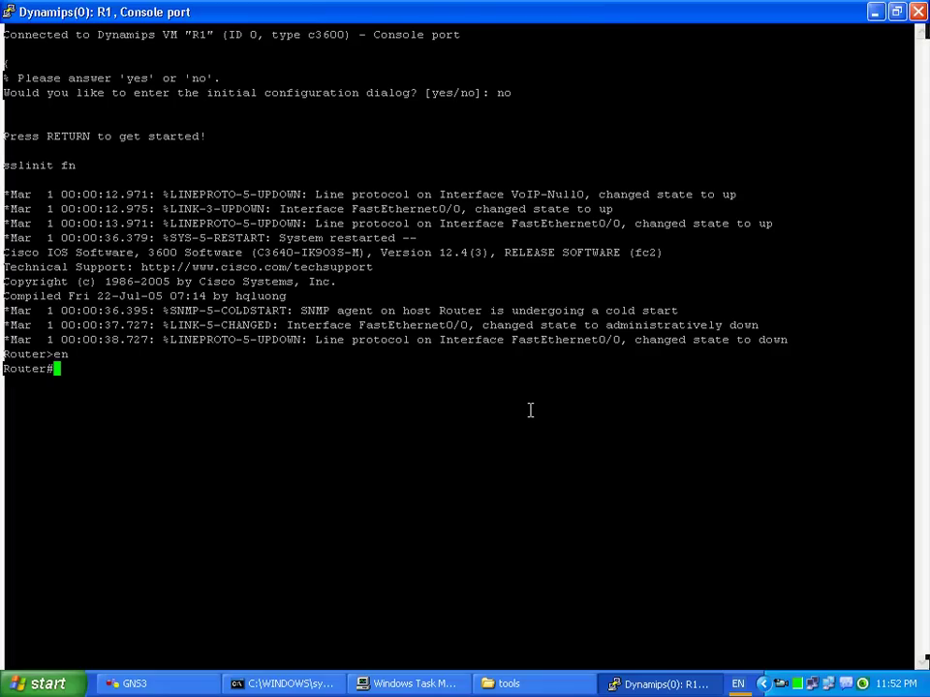
type("show run")
key("Return")
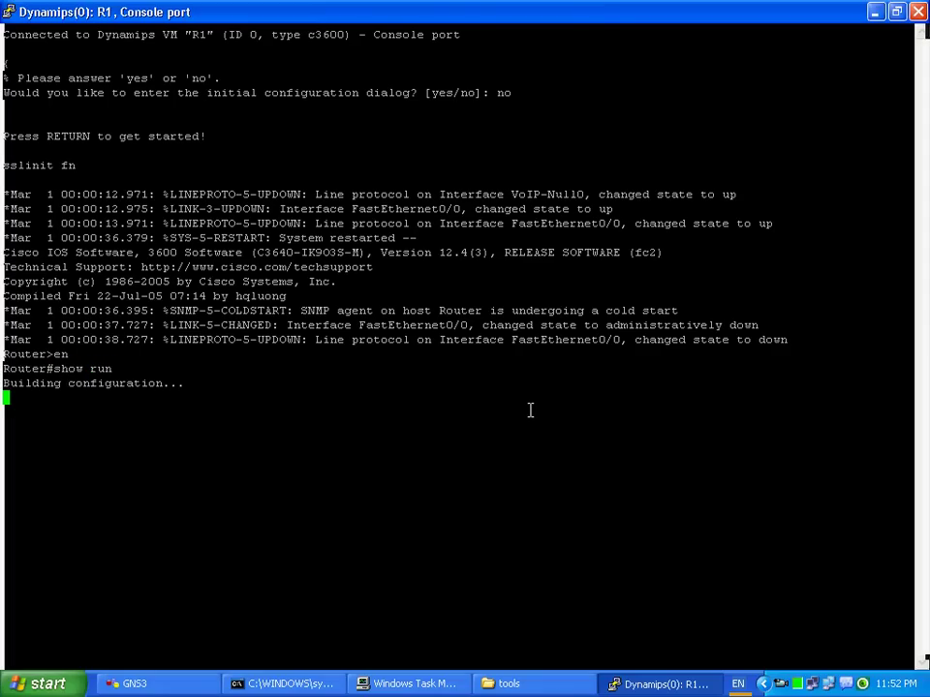
Step: Page through the running configuration to its end and review its hostname, interface and line settings
key("Return")
key("Return")
key("Return")
key("Return")
key("Return")
key("Return")
key("Return")
key("Return")
key("Return")
key("Return")
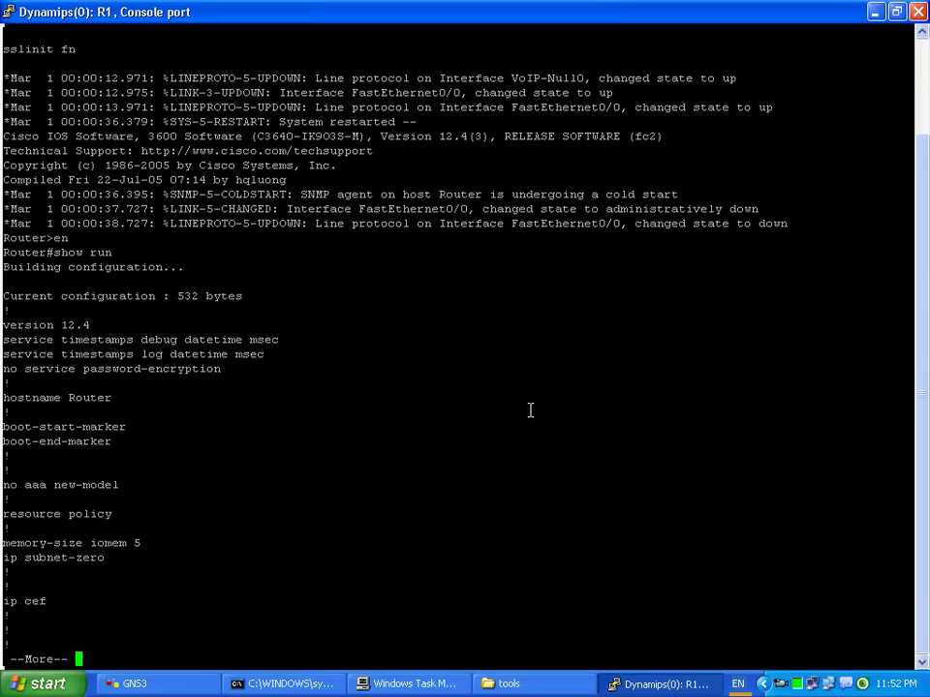
key("Return")
key("Return")
key("Return")
key("Return")
key("Return")
key("Return")
key("Return")
key("Return")
key("Return")
key("Return")
key("Return")
key("Return")
key("Return")
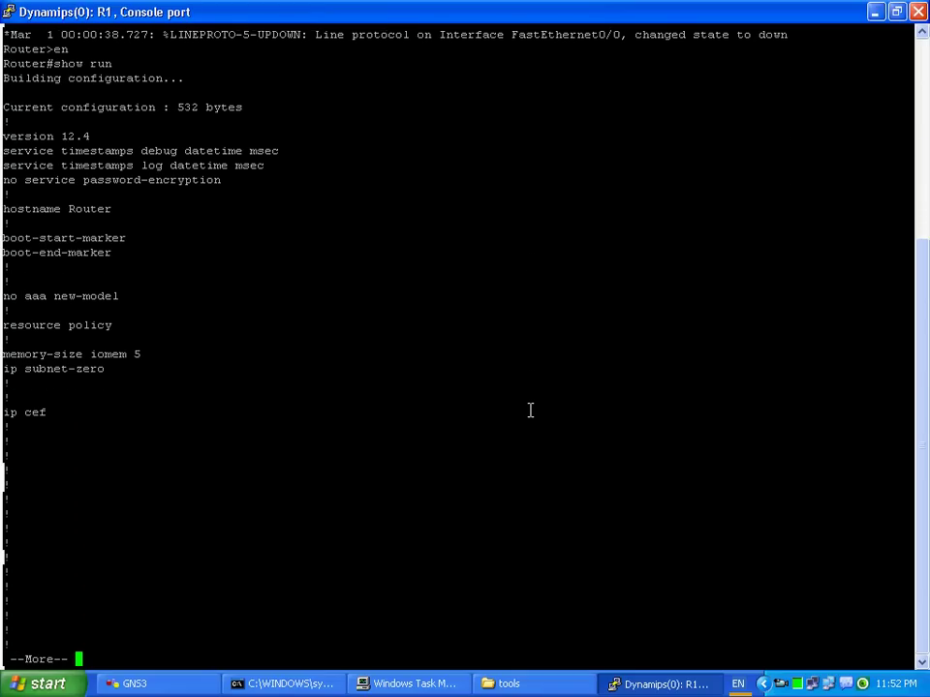
key("Return")
key("Return")
key("Return")
key("Return")
key("Return")
key("Return")
key("Return")
key("Return")
key("Return")
key("Return")
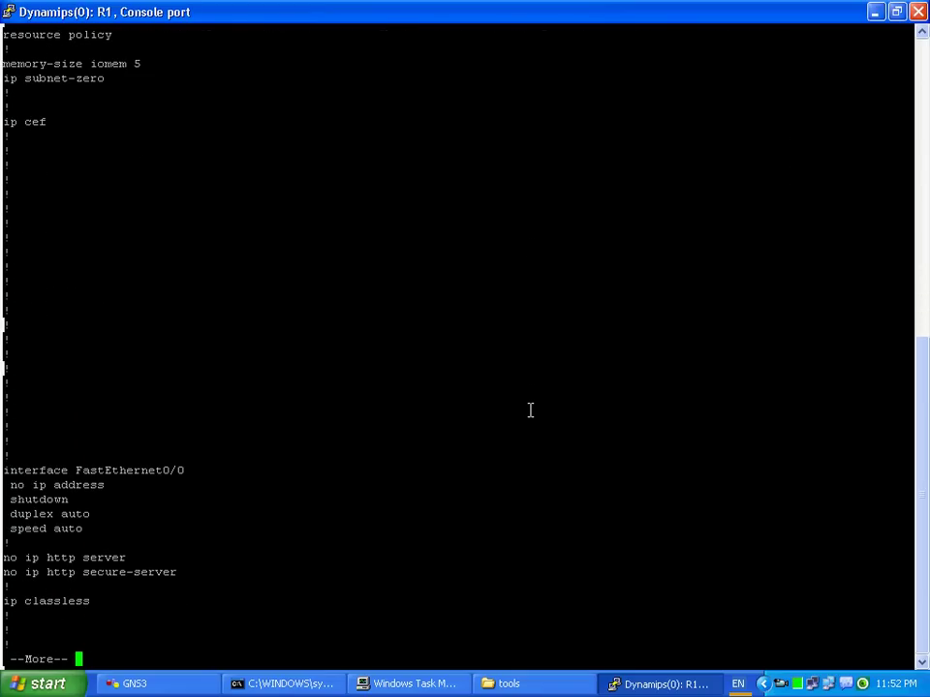
key("Return")
key("Return")
key("Return")
key("Return")
key("Return")
key("Return")
key("Return")
key("Return")
key("Return")
key("Return")
key("Return")
key("Return")
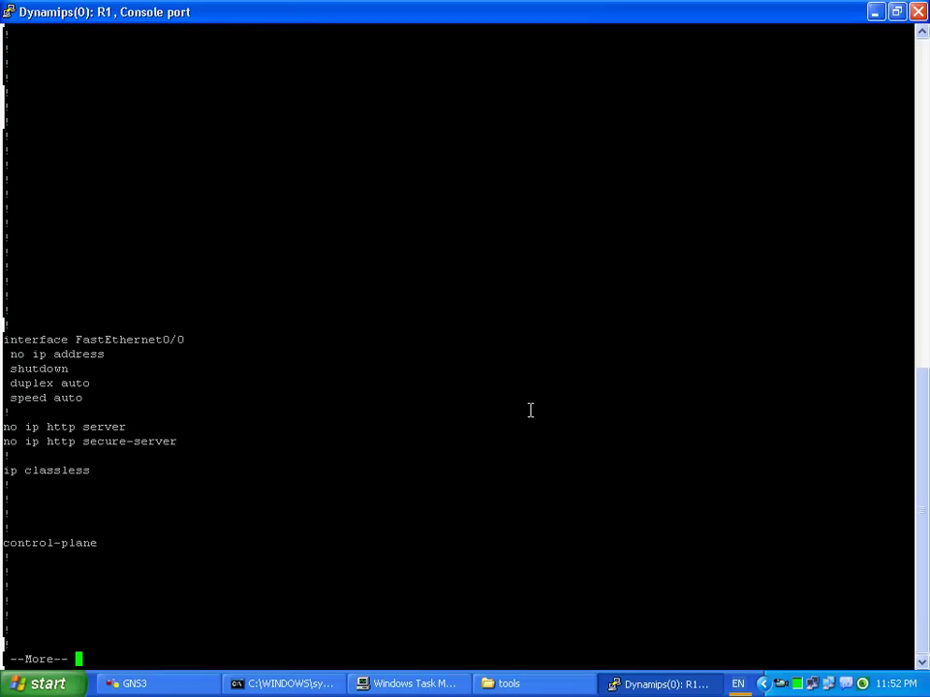
key("Return")
key("Return")
key("Return")
key("Return")
key("Return")
key("Return")
key("Return")
key("Return")
key("Return")
key("Return")
key("Return")
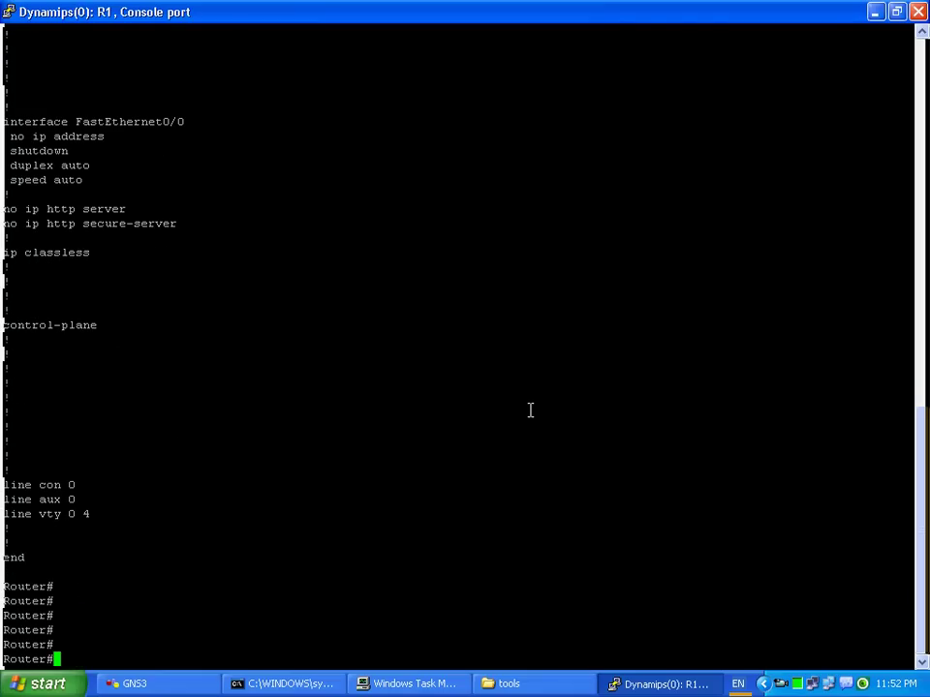
key("shift+Page_Up")
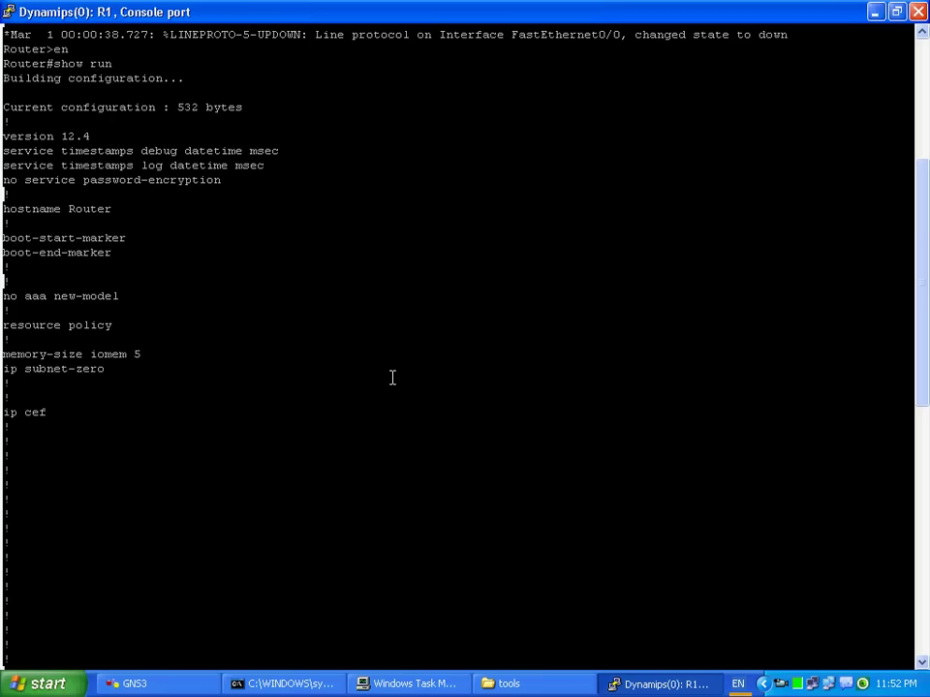
key("shift+Page_Down")
key("shift+Page_Up")
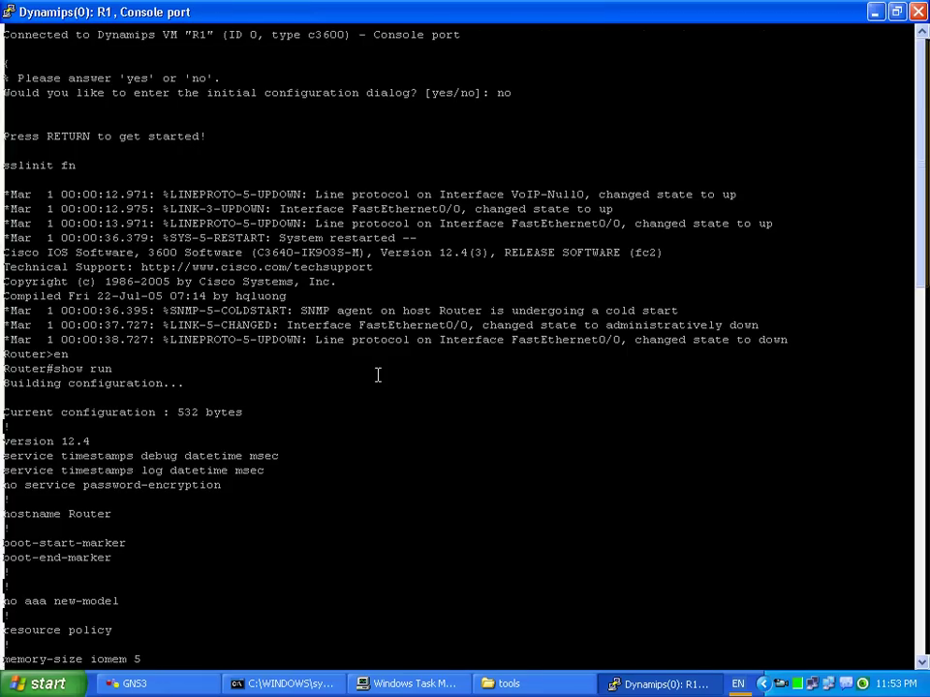
key("shift+Page_Down")
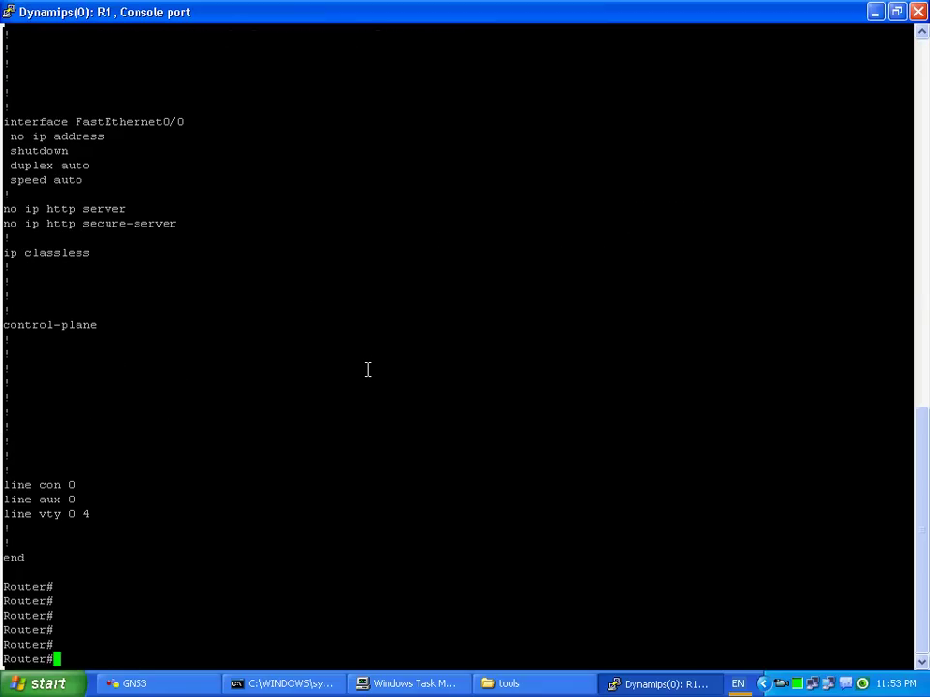
Step: Copy startup-config to running-config, accepting the default destination filename running-config
type("copy st")
key("Tab")
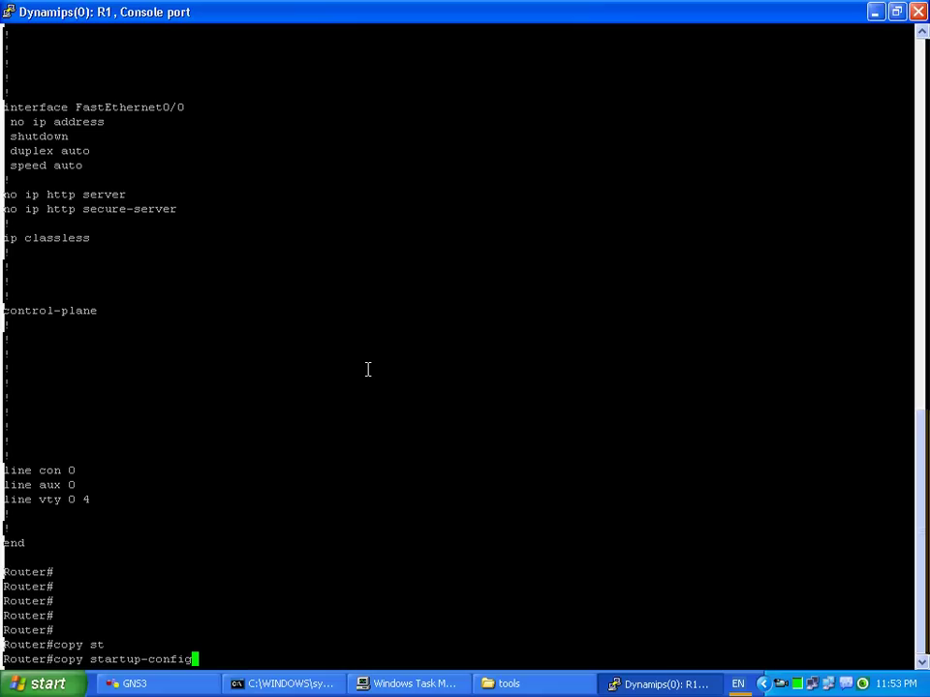
type("ru")
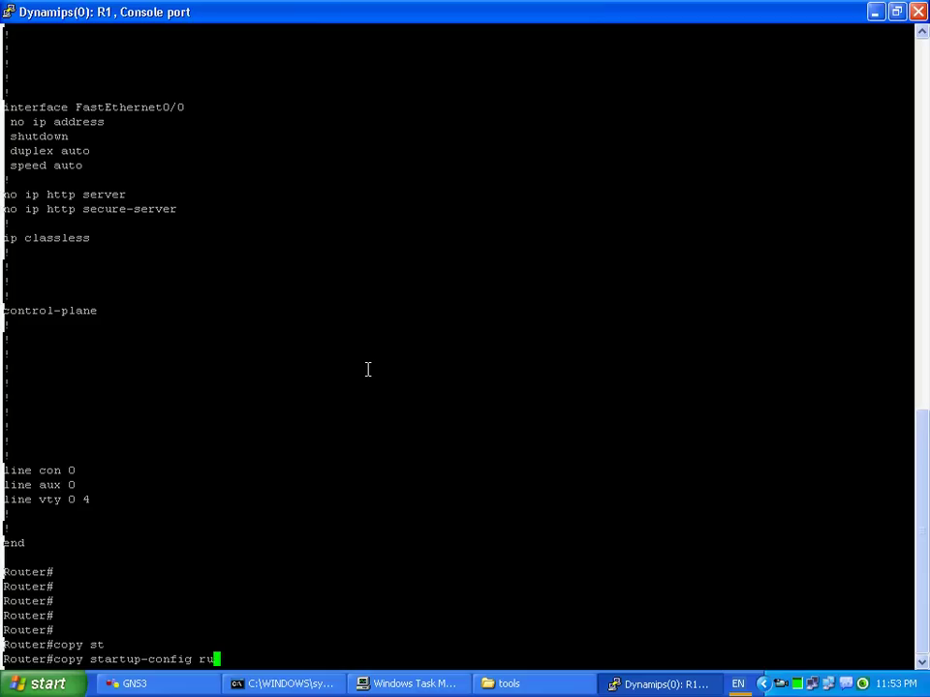
key("Tab")
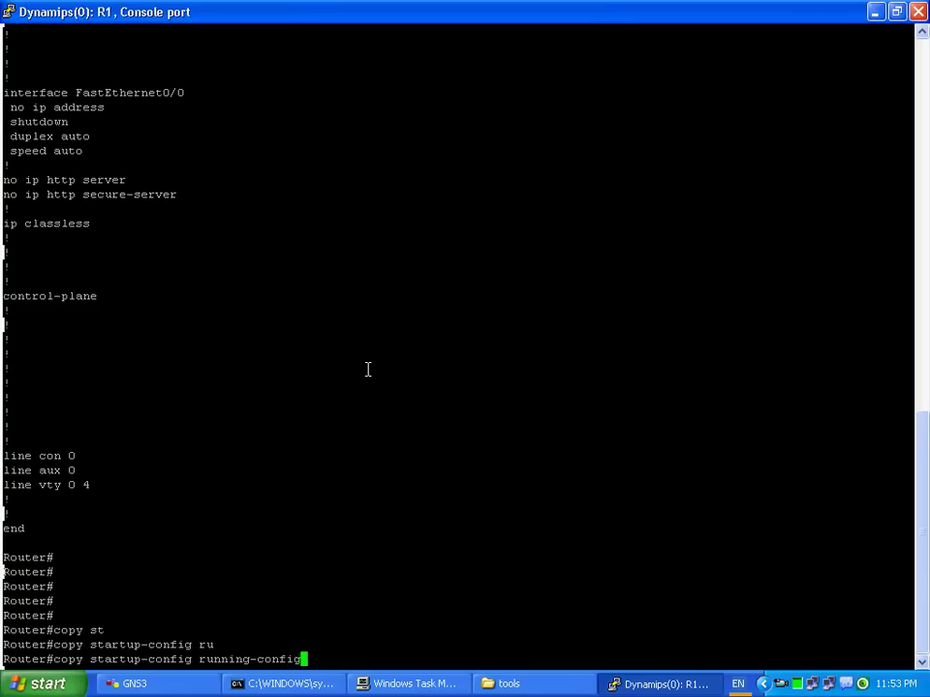
key("Return")
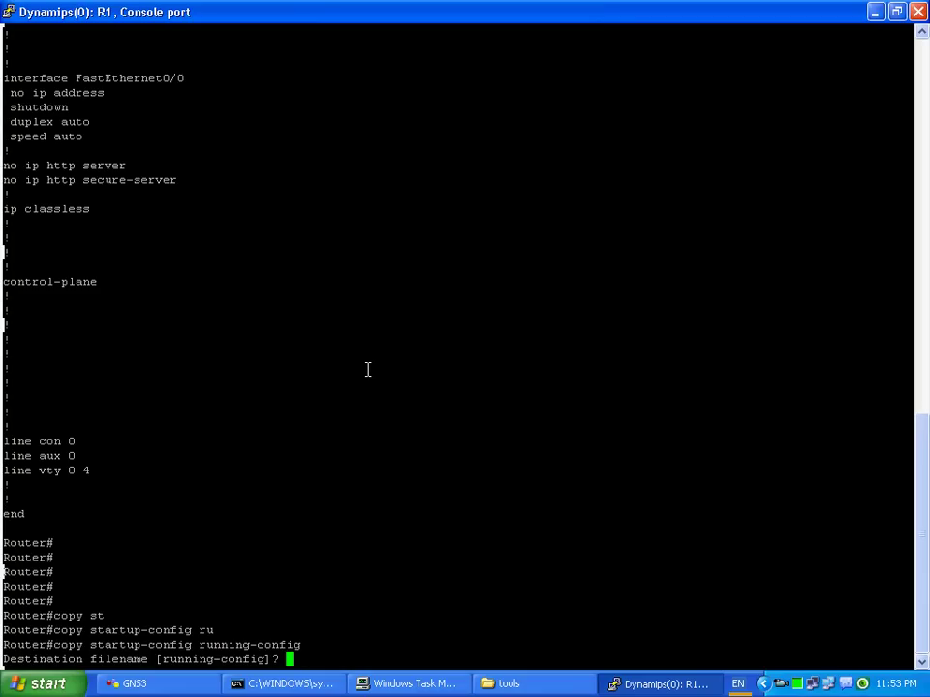
key("Return")
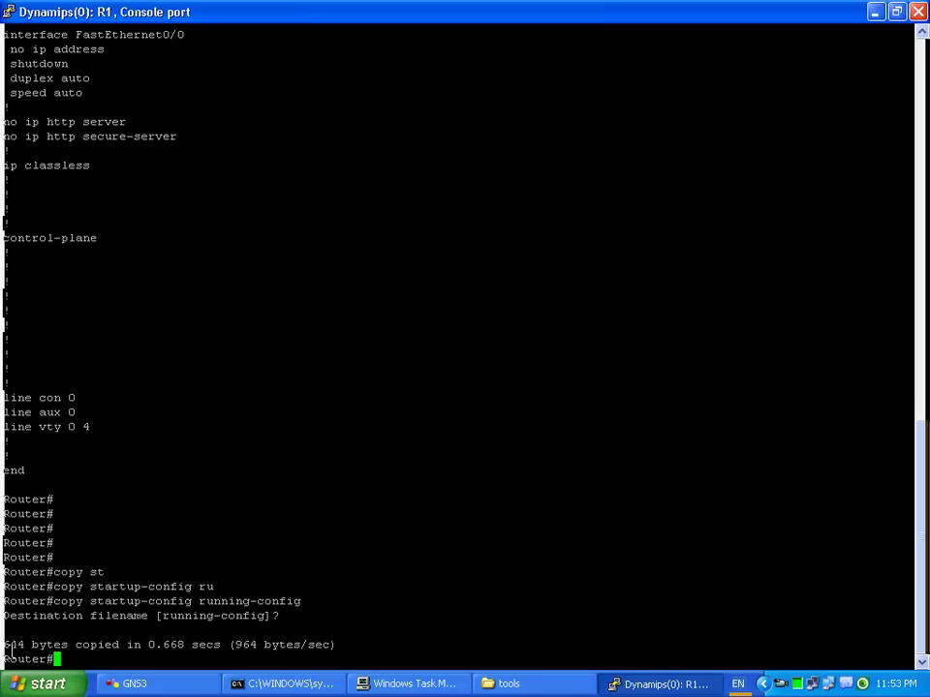
double_click(101, 645)
right_click(164, 646)
double_click(169, 645)
left_click_drag(233, 645, 279, 646)
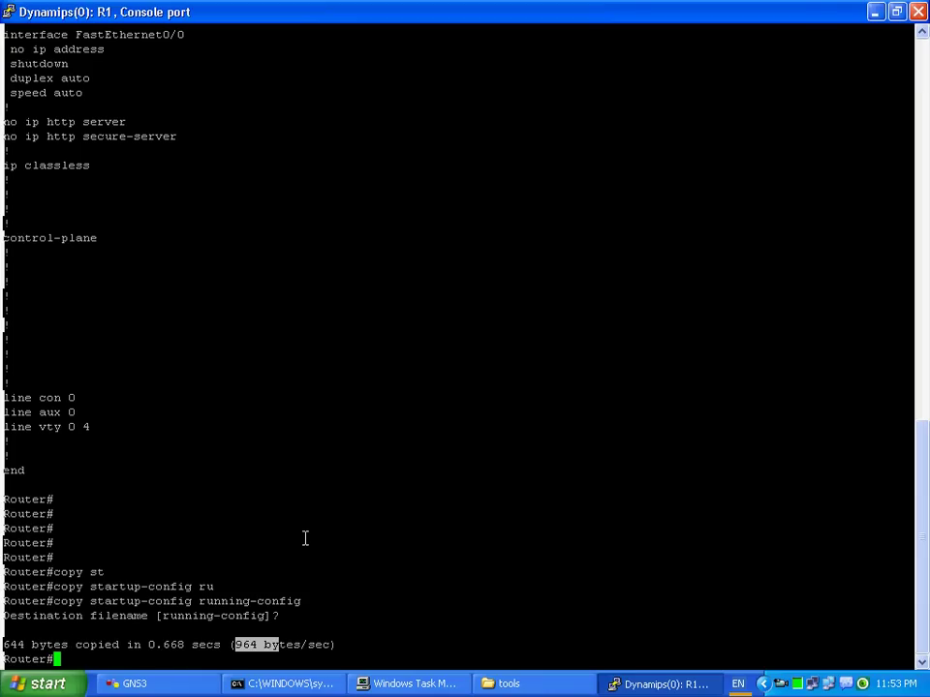
right_click(108, 653)
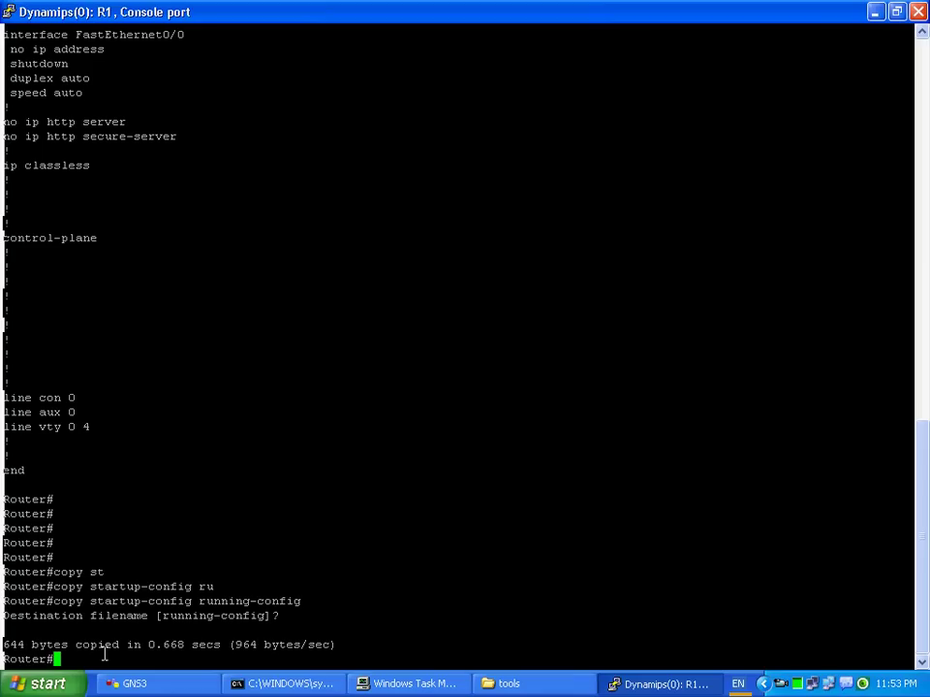